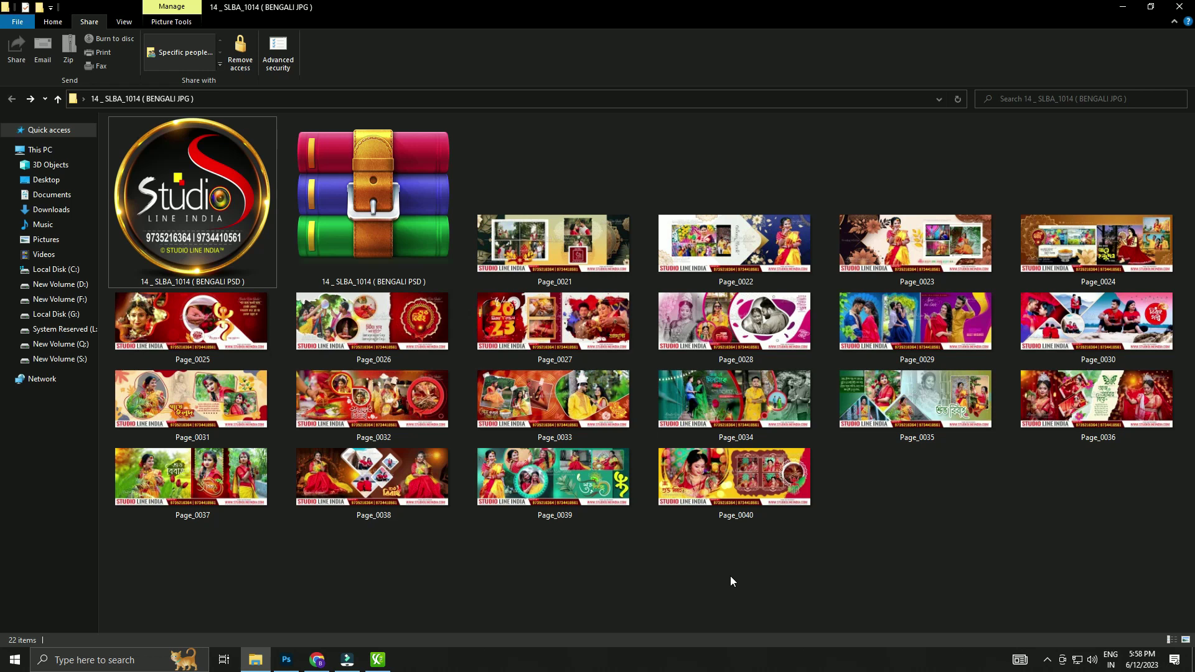
# - Look through the video list of the Studio Line India Official channel in the browser and return to the template folder
pyautogui.click(317, 660)
pyautogui.click(1158, 541)
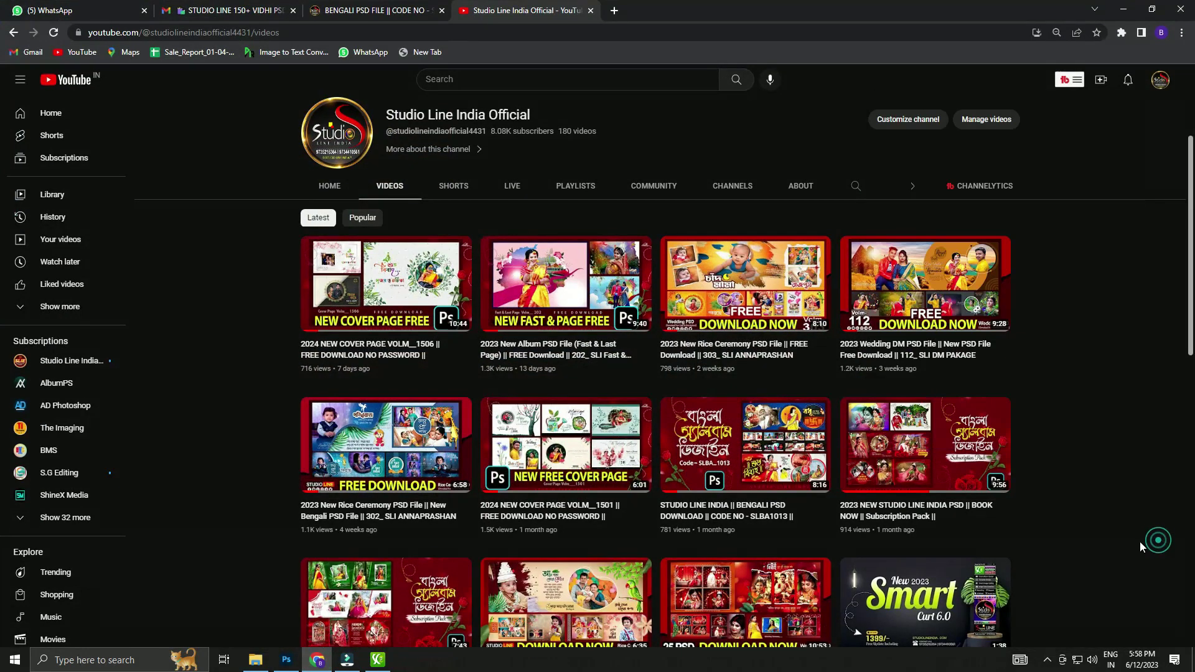
pyautogui.scroll(-3, 1122, 517)
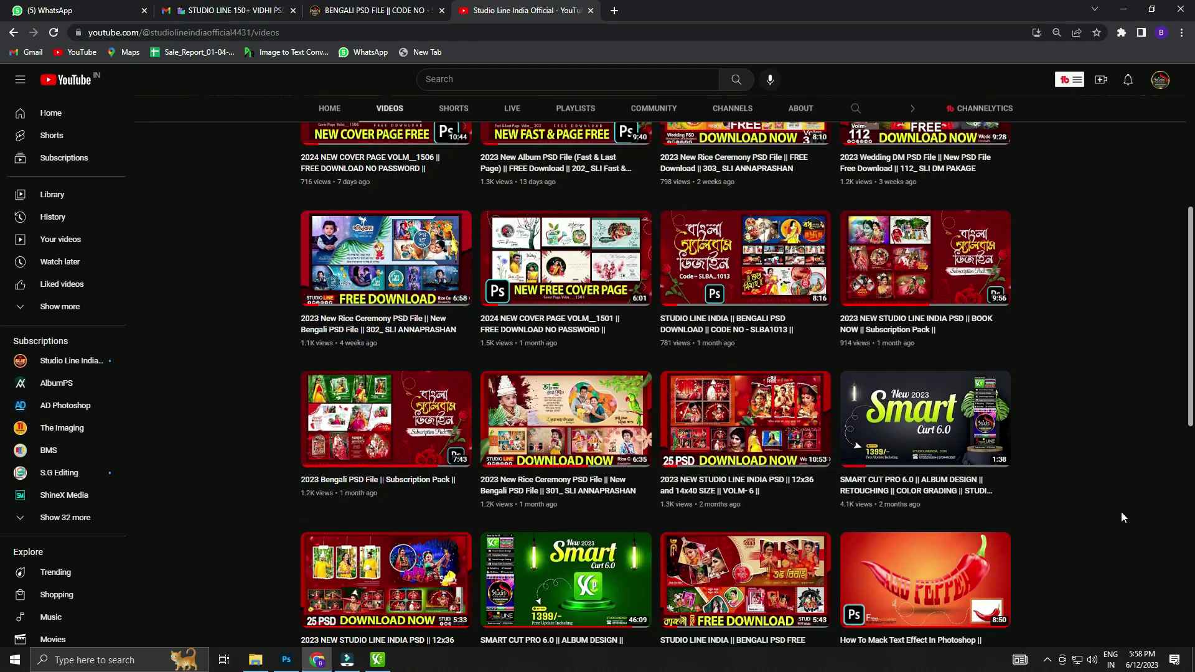
pyautogui.scroll(2, 1112, 507)
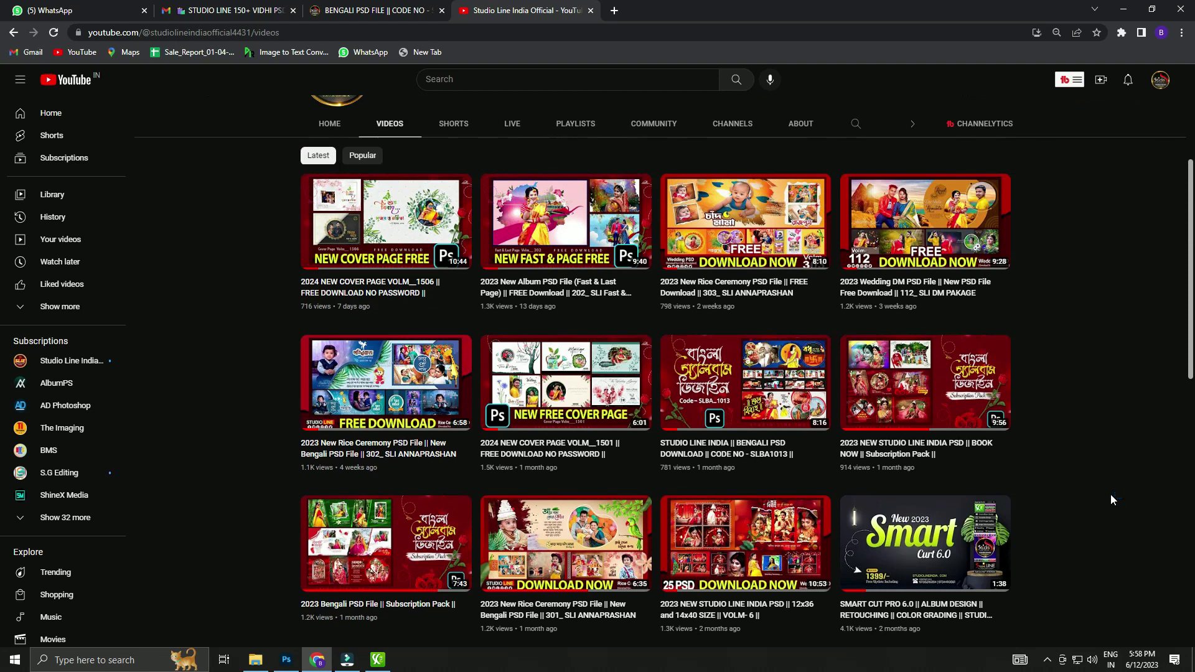
pyautogui.scroll(3, 1111, 497)
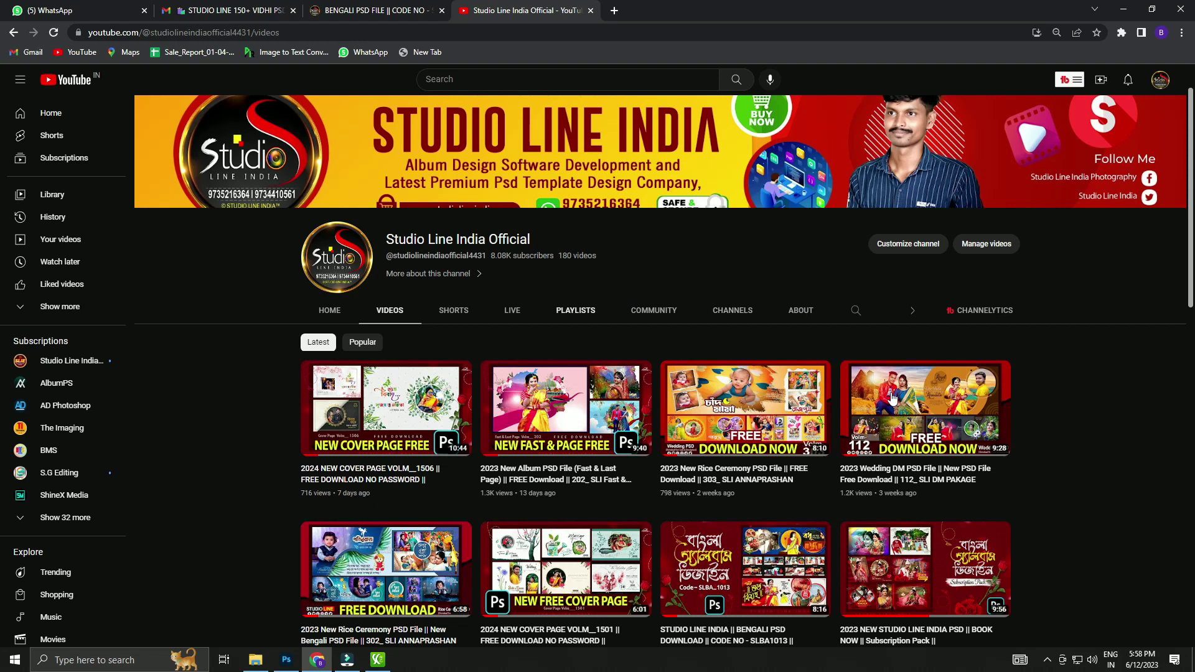
pyautogui.click(1123, 9)
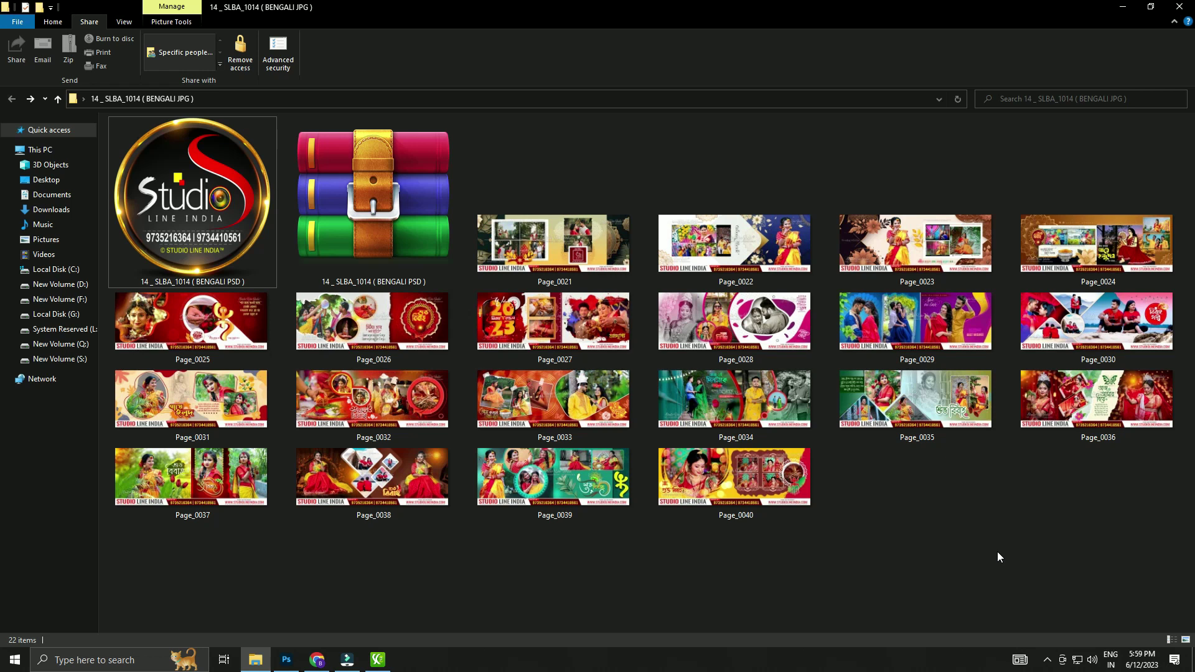
# - Open Page_0027 from the 14 _ SLBA_1014 ( BENGALI PSD ) folder in Photoshop
pyautogui.press('Return')
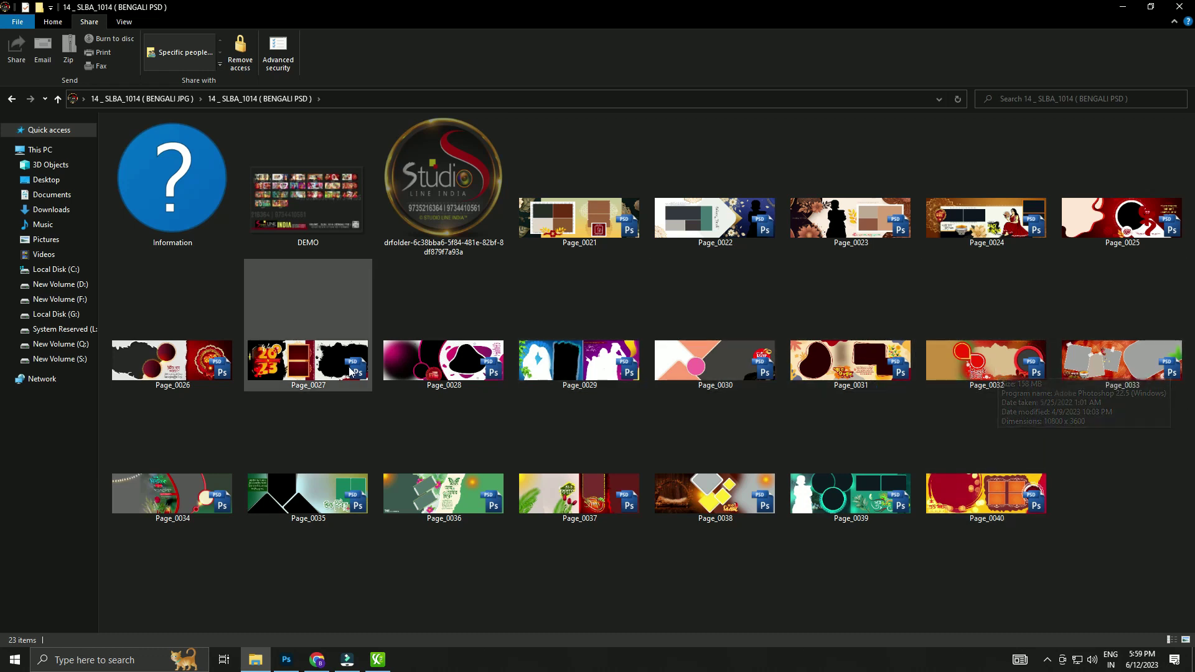
pyautogui.moveTo(314, 364); pyautogui.dragTo(523, 369)
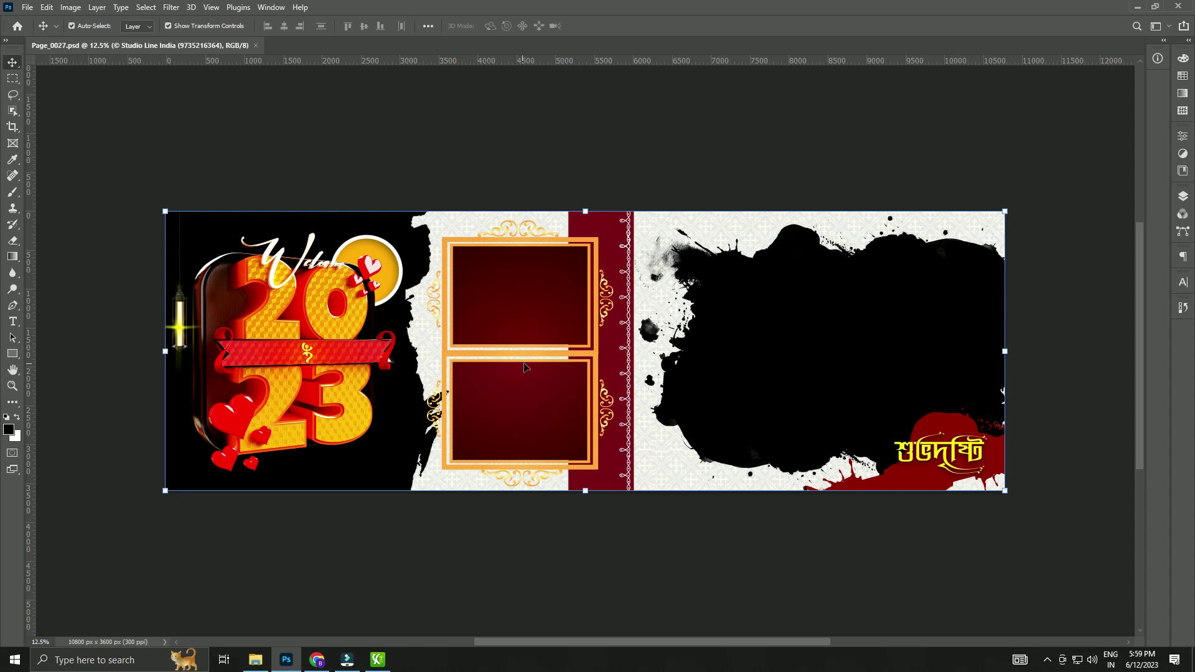
pyautogui.click(745, 411)
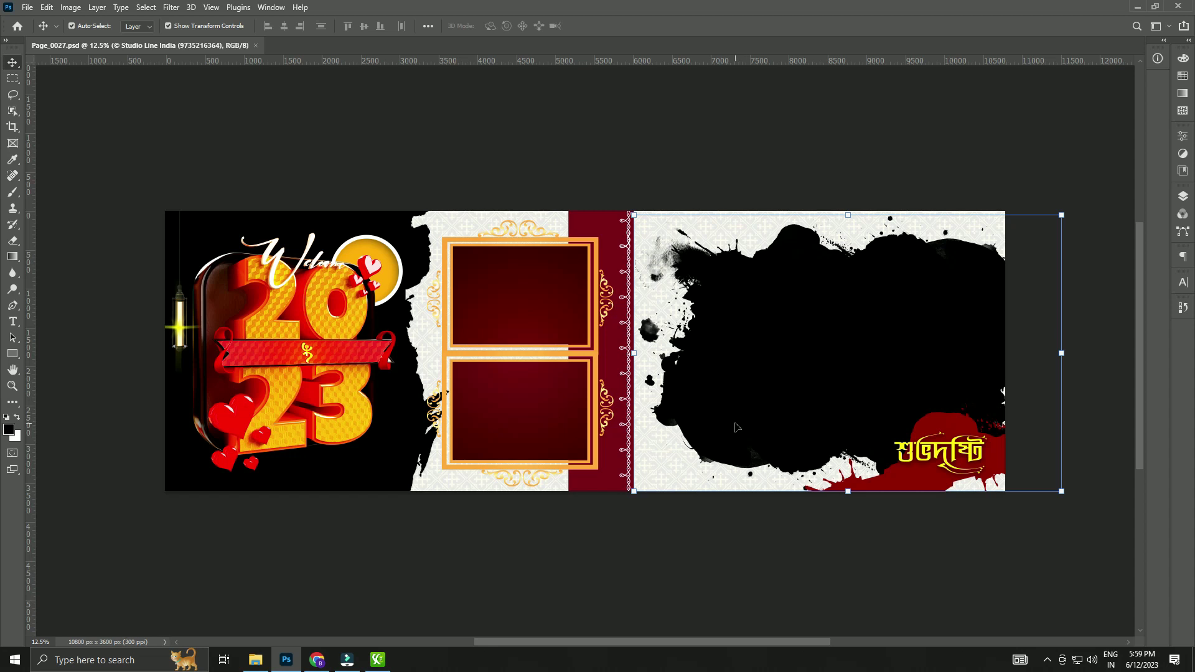
pyautogui.click(482, 563)
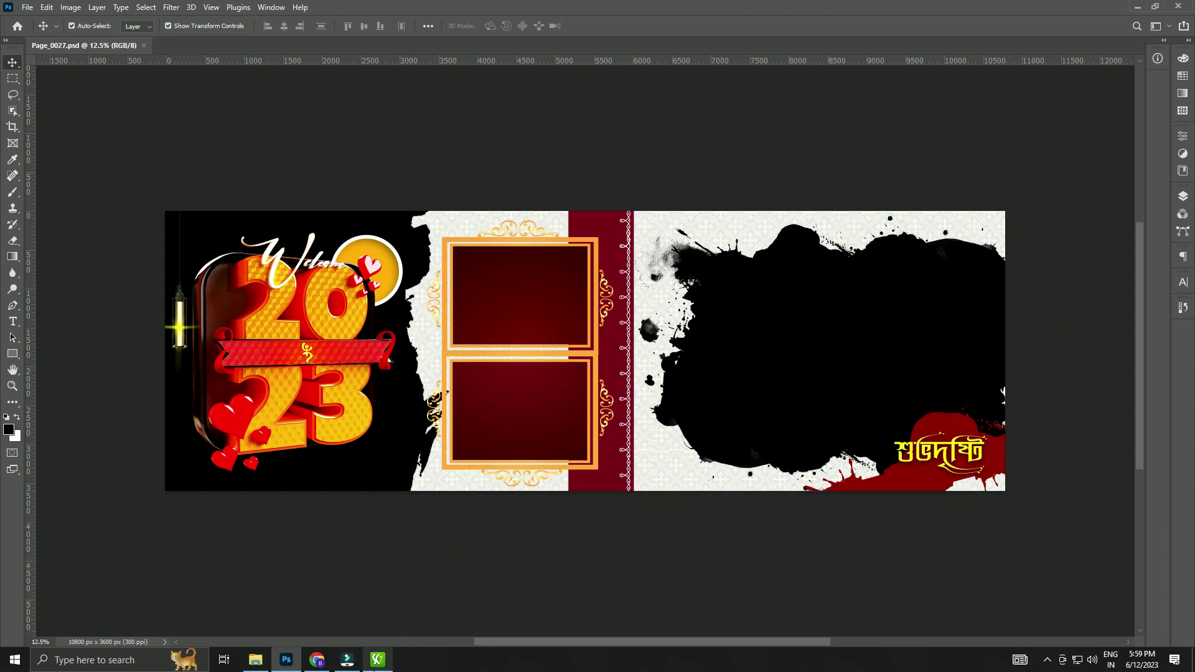
# - Bring up Smart Cut Pro 6.0, place it beside the page and expand its Smart Album Design tools
pyautogui.click(377, 659)
pyautogui.moveTo(958, 143); pyautogui.dragTo(1016, 164)
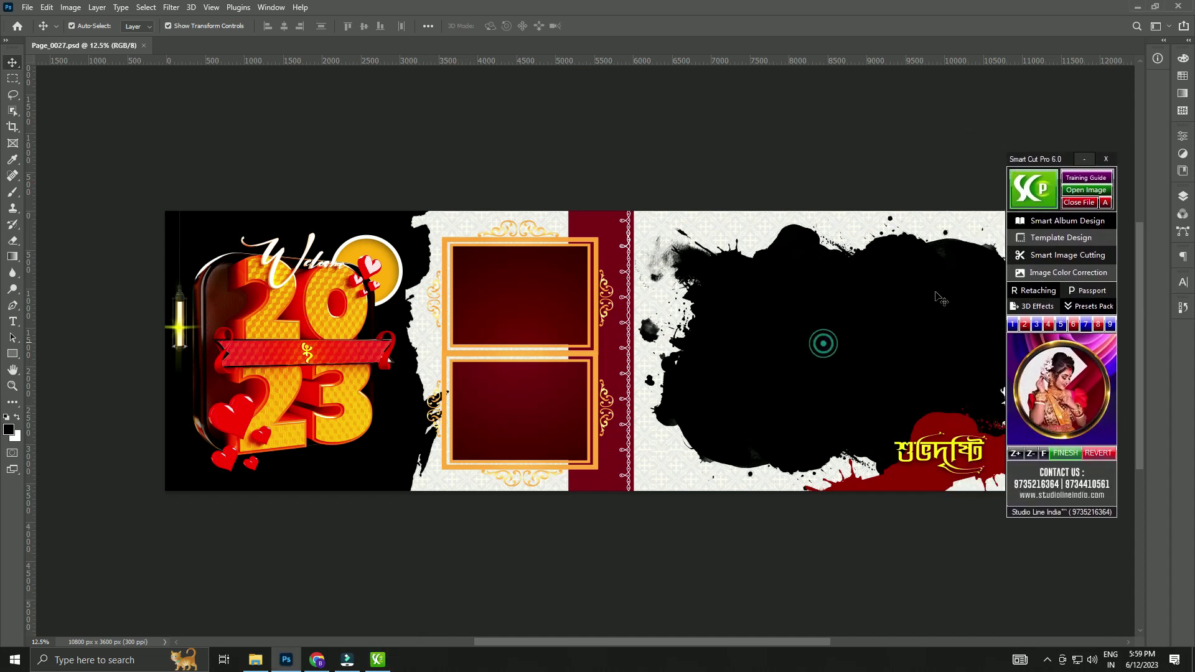
pyautogui.click(1107, 236)
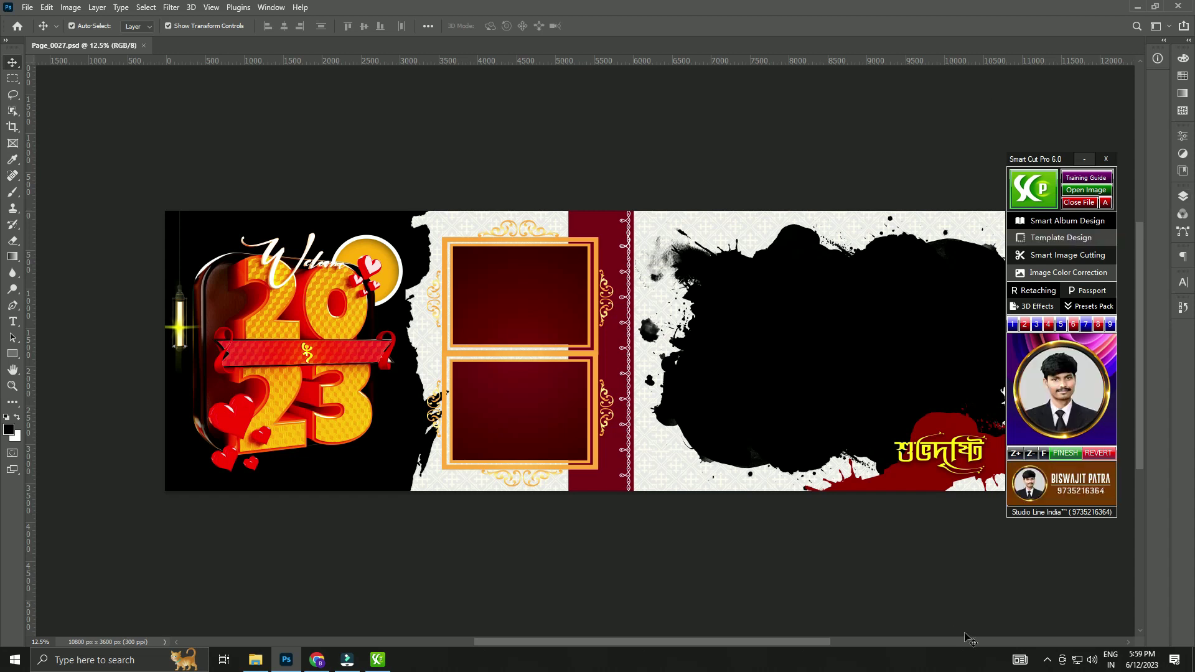
pyautogui.click(1063, 224)
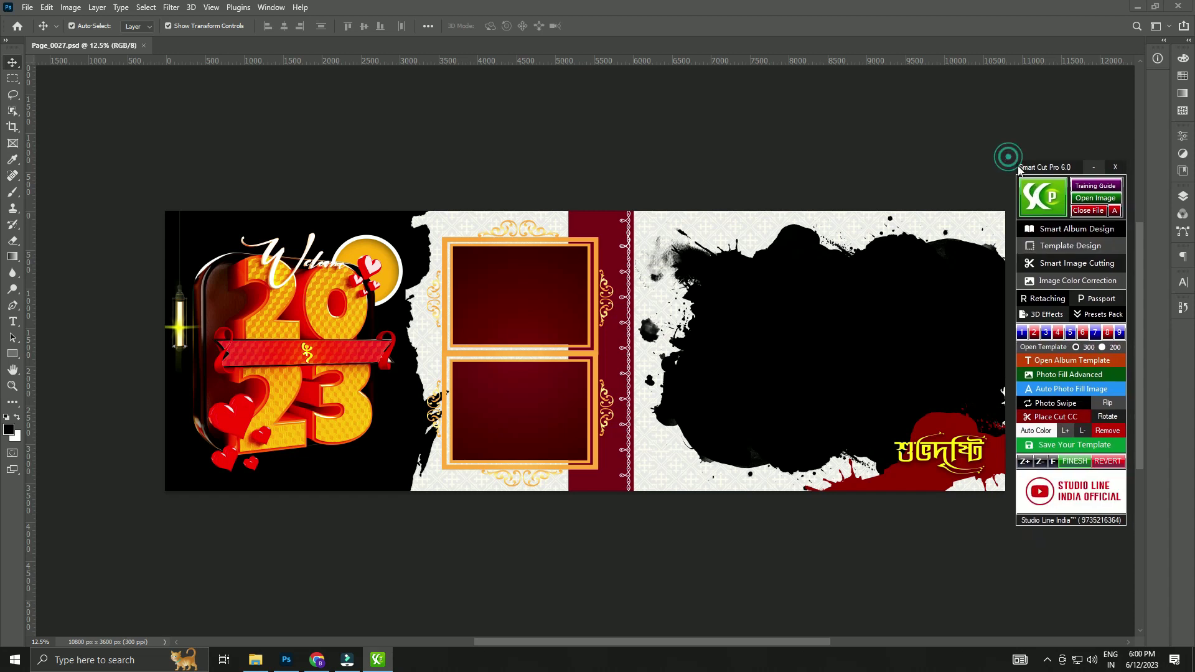
pyautogui.click(1087, 230)
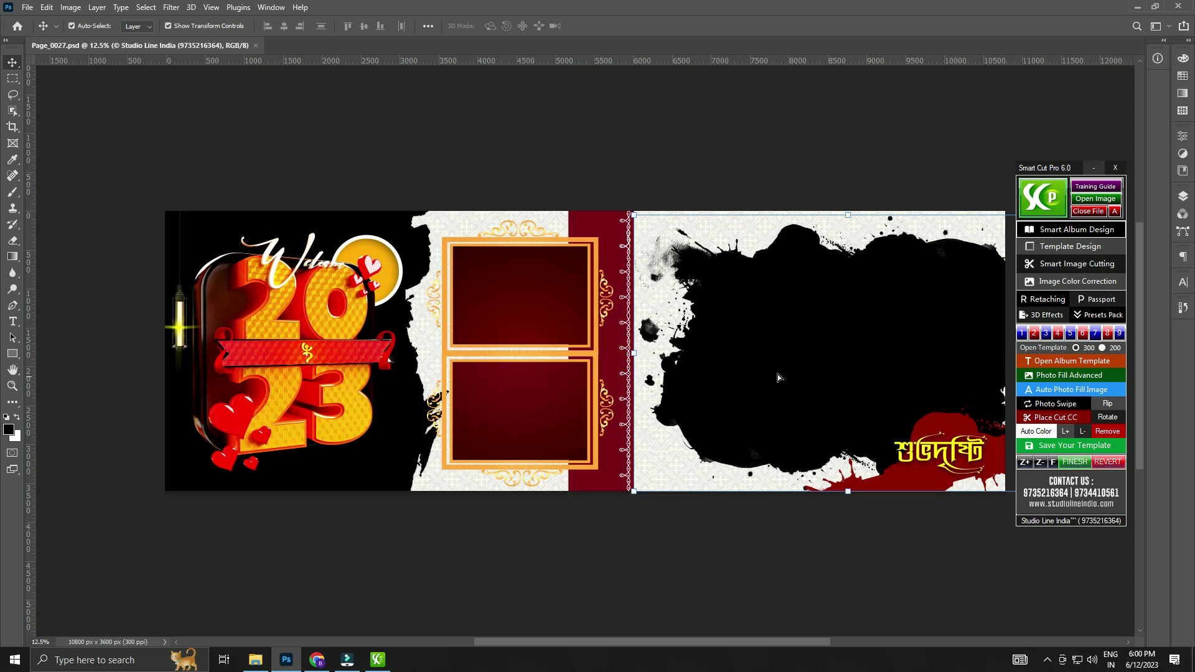
pyautogui.moveTo(778, 374); pyautogui.dragTo(597, 348)
pyautogui.hotkey('ctrl', 'z')
pyautogui.click(785, 327)
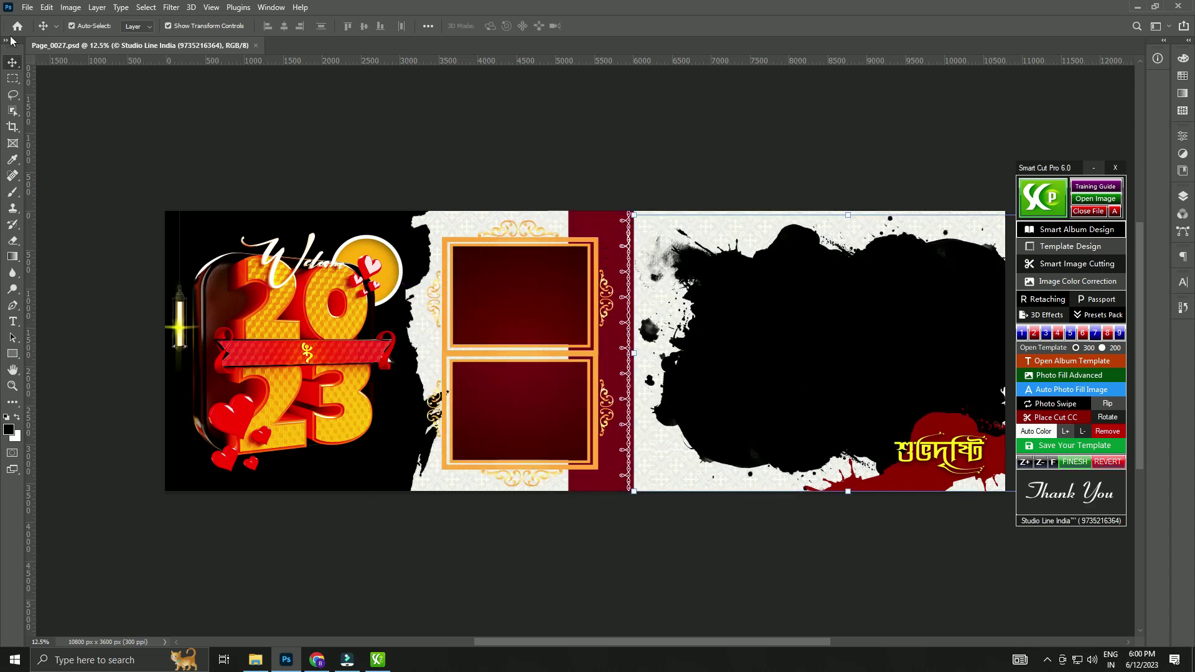
# - Open the photo DSC06875 from the Photos folder on drive D
pyautogui.click(28, 8)
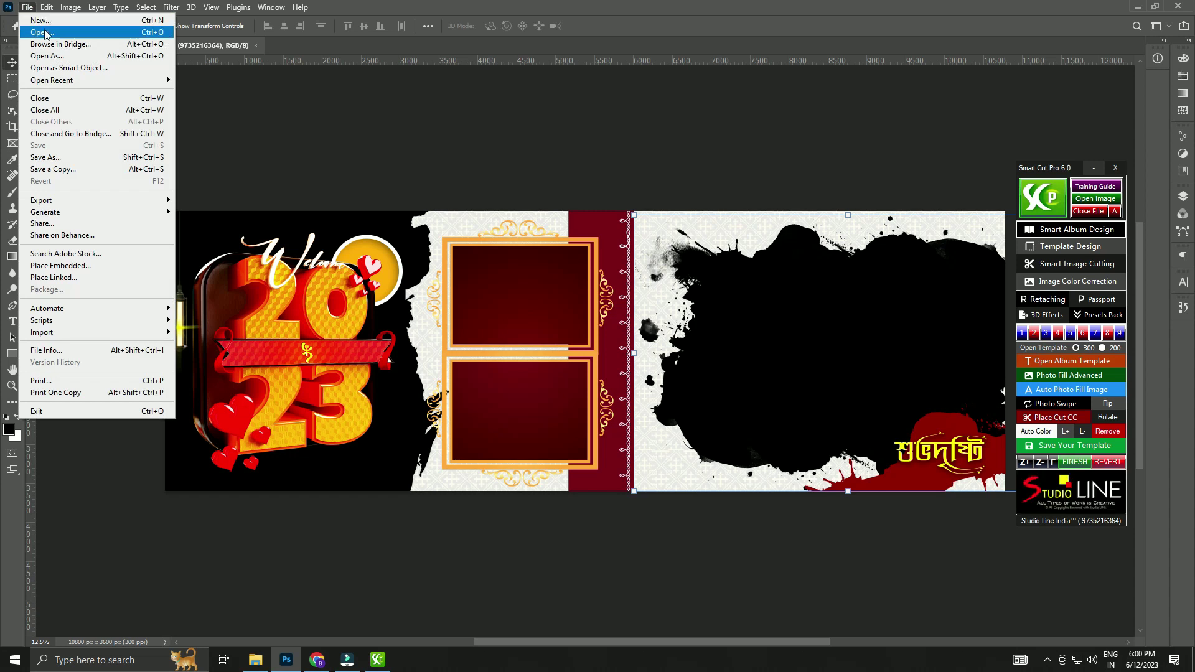
pyautogui.click(45, 32)
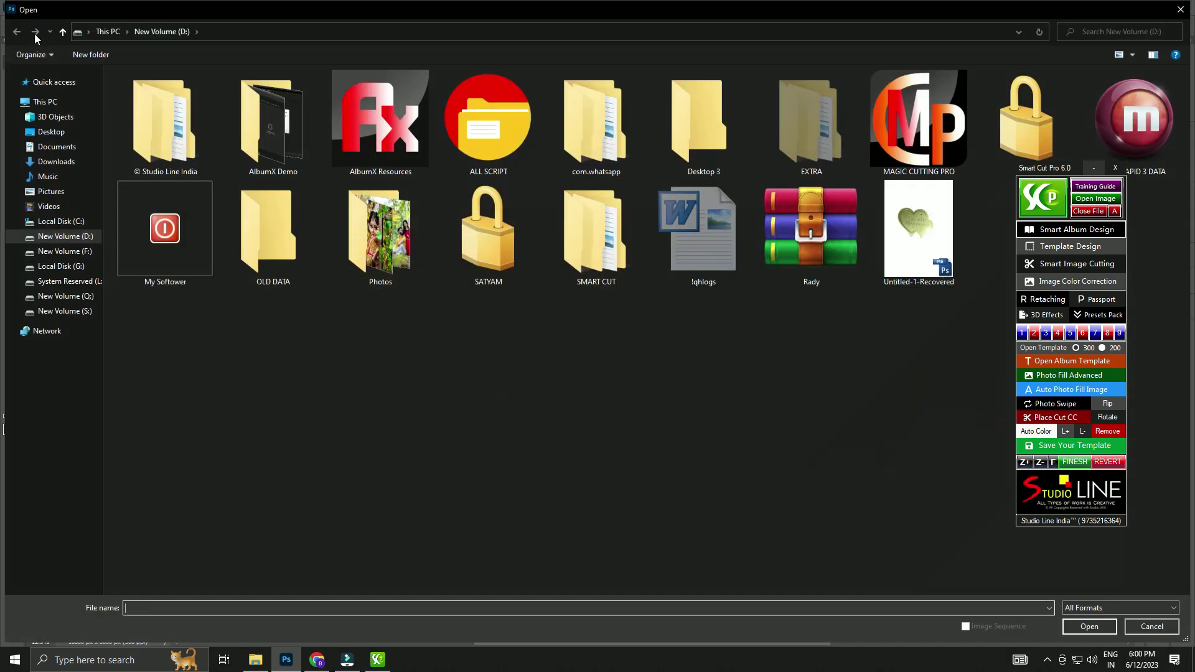
pyautogui.doubleClick(366, 244)
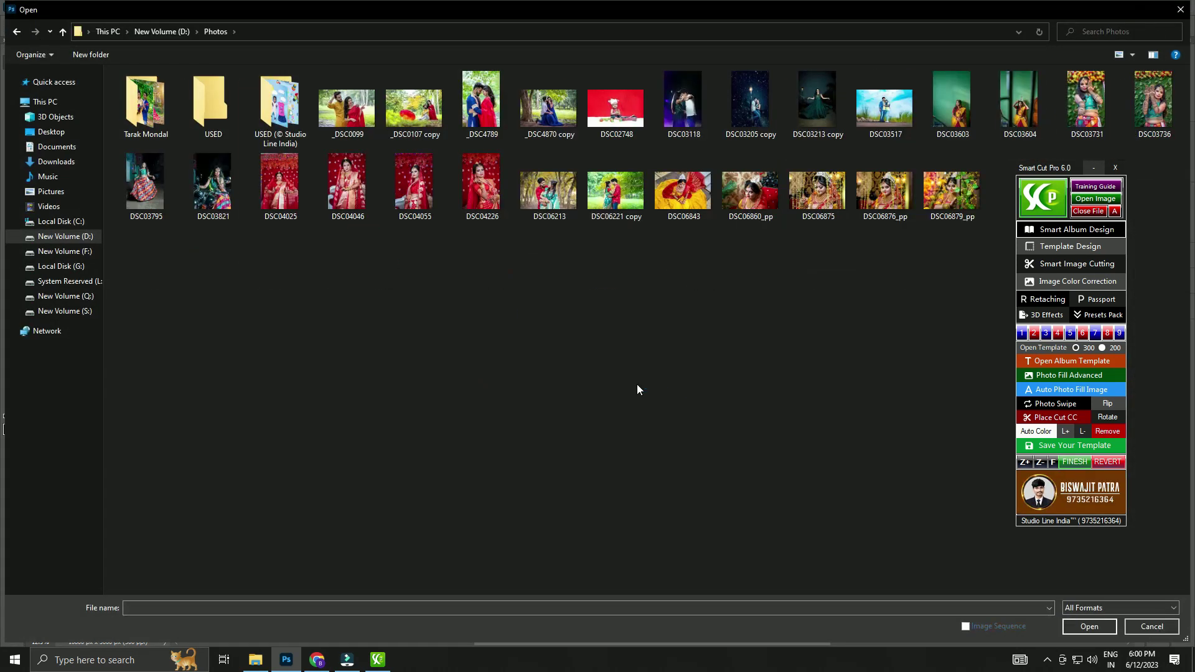
pyautogui.doubleClick(835, 198)
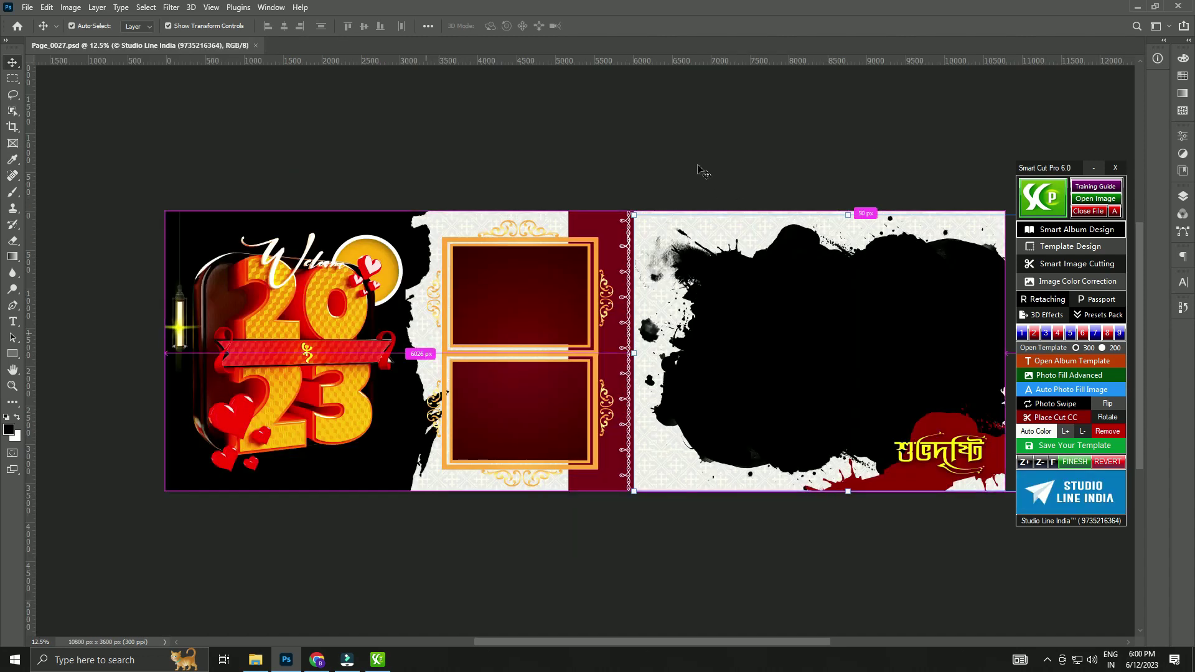
pyautogui.click(661, 566)
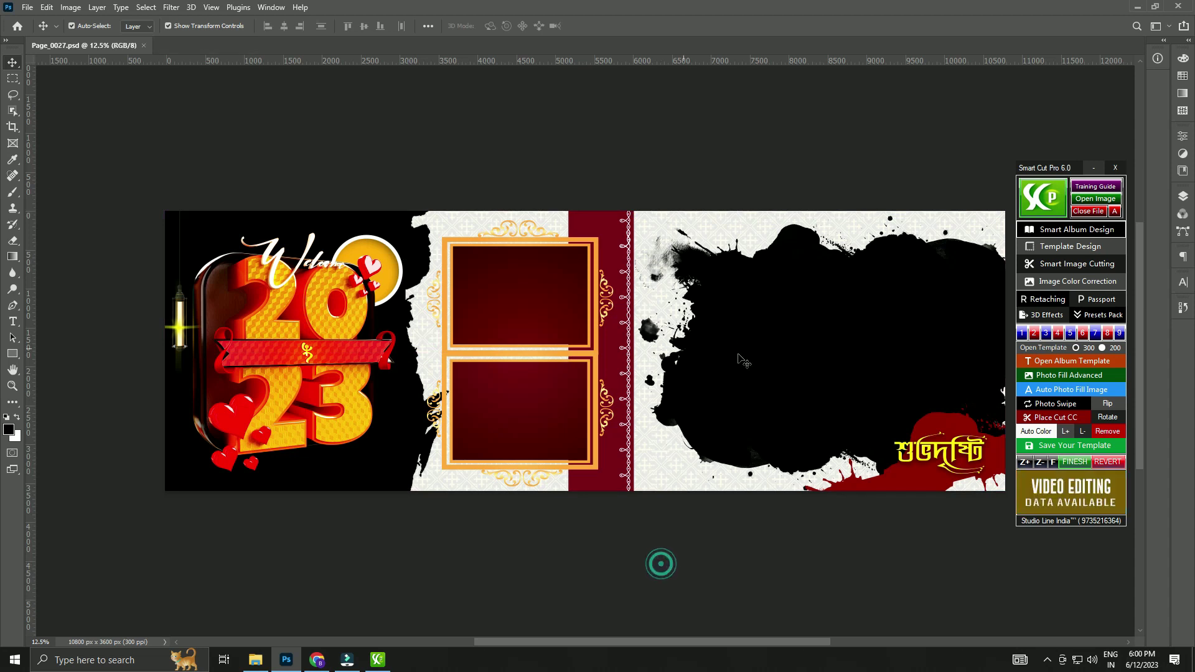
# - Show the Layers panel with the black splash placeholder selected and minimize Smart Cut Pro
pyautogui.hscroll(5, 787, 341)
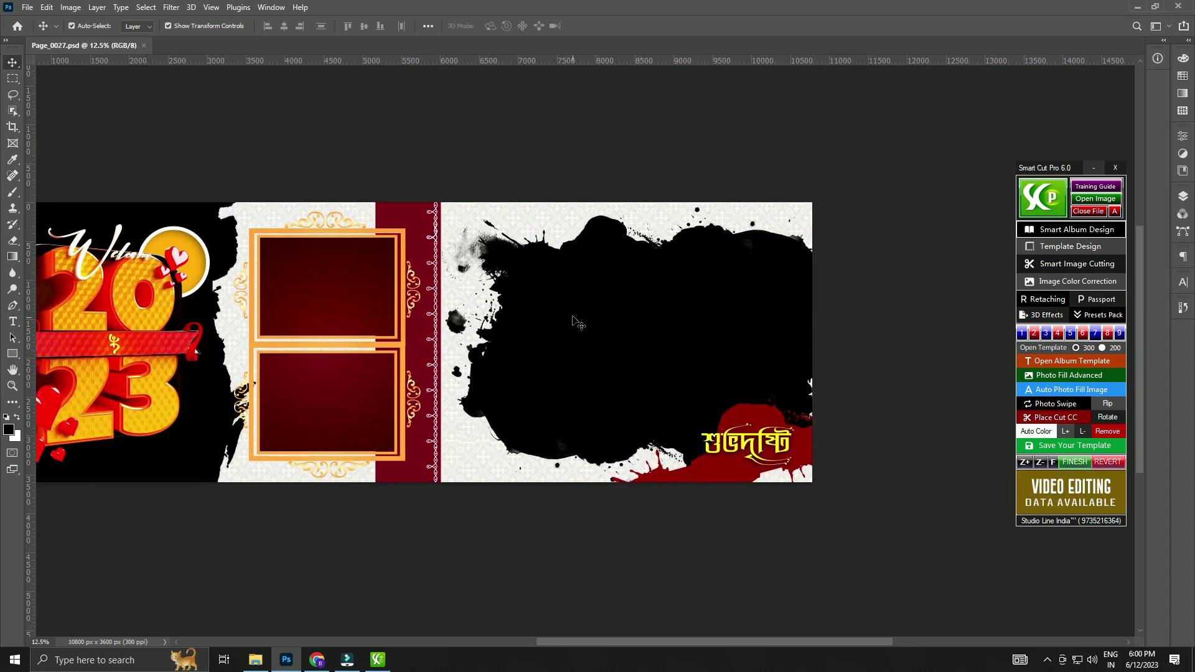
pyautogui.click(578, 325)
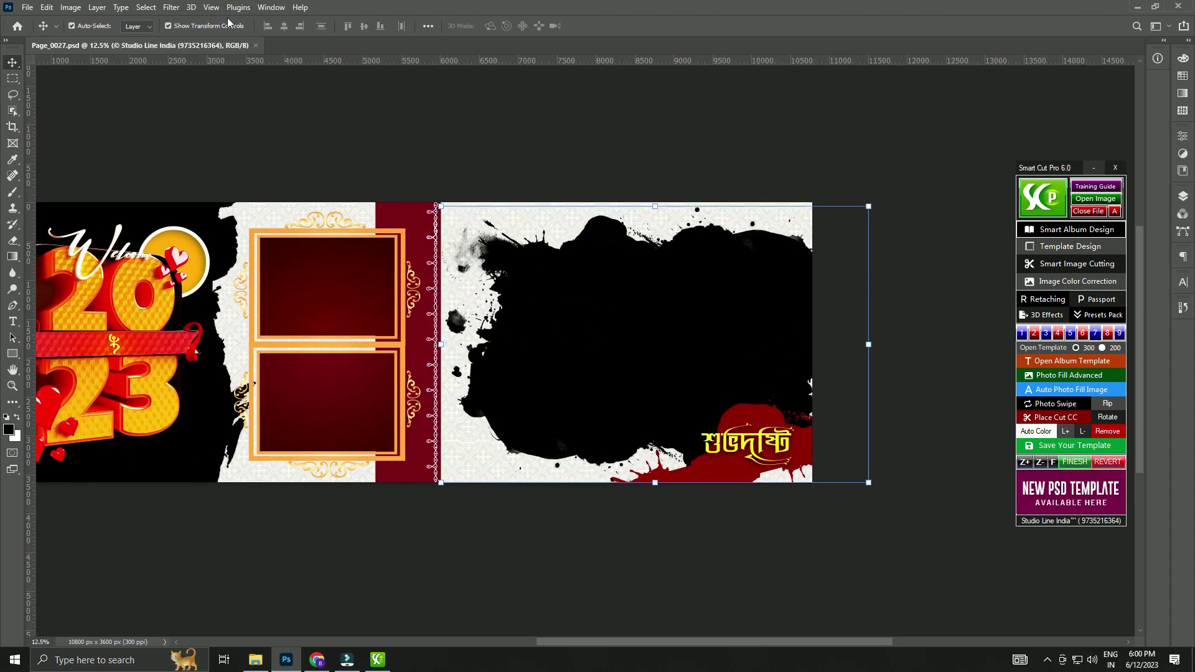
pyautogui.click(265, 11)
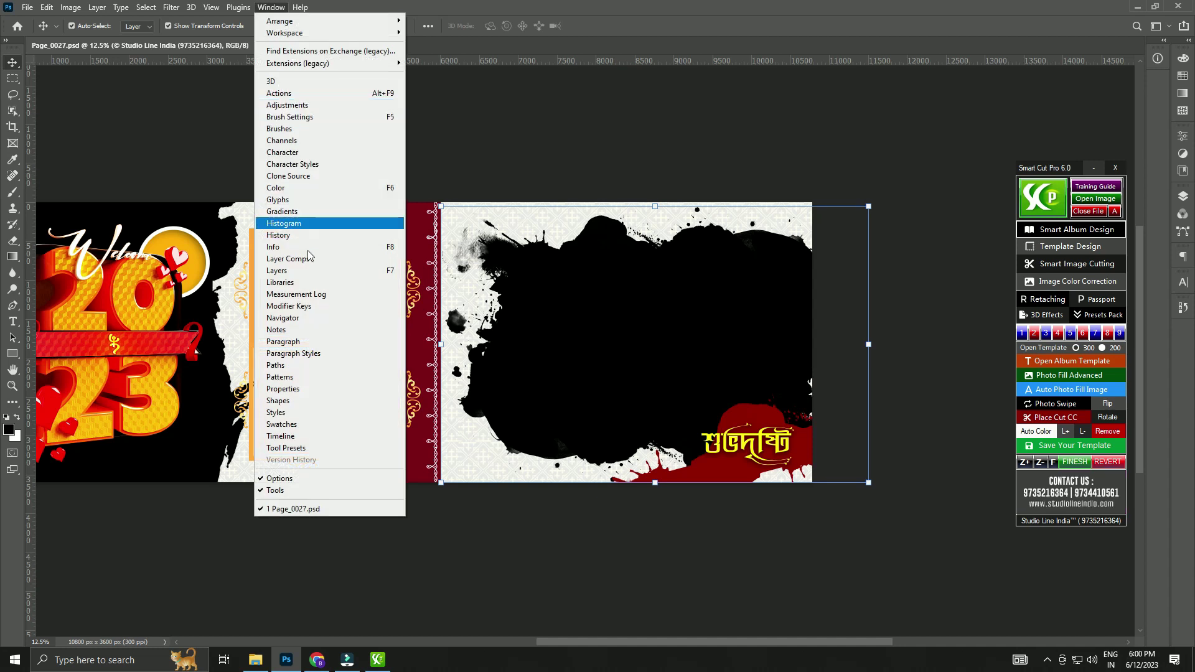
pyautogui.click(297, 274)
pyautogui.moveTo(1036, 168); pyautogui.dragTo(890, 153)
pyautogui.click(948, 149)
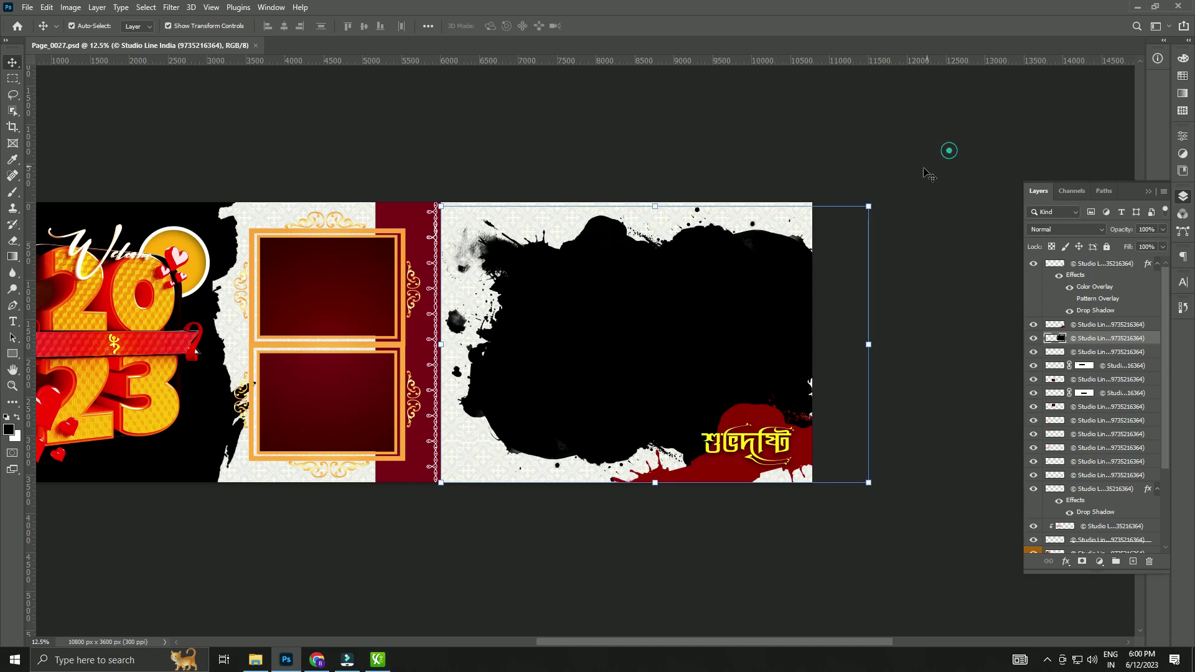
pyautogui.moveTo(1024, 408); pyautogui.dragTo(1019, 409)
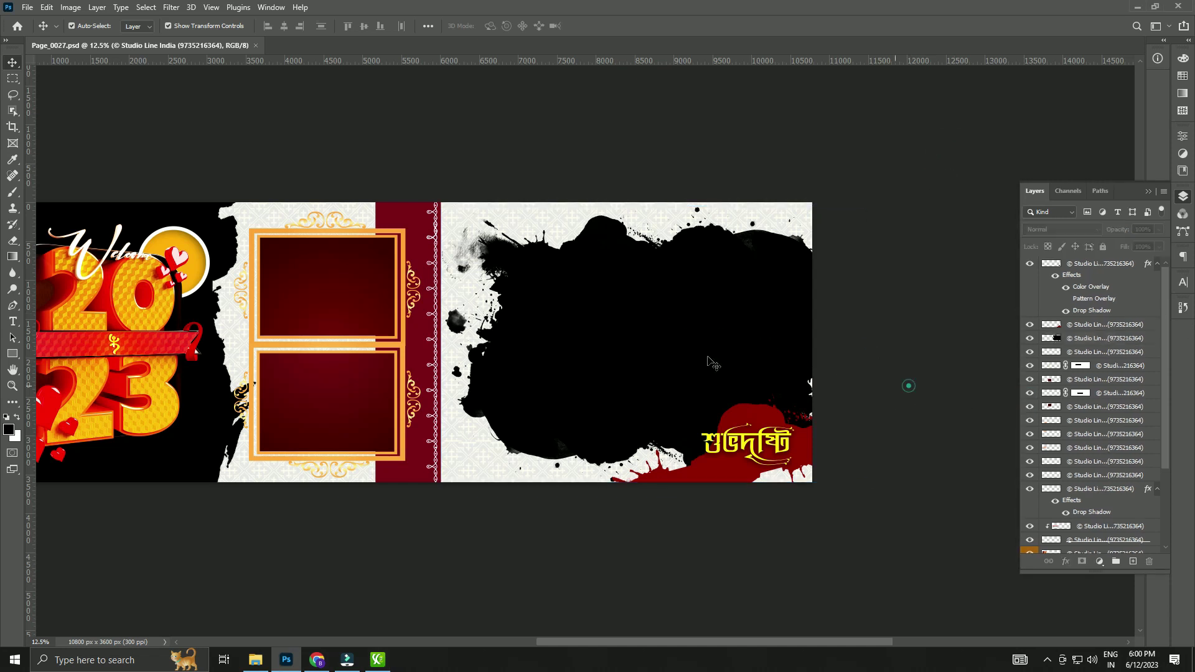
# - Paste the bride photo above the black splash placeholder layer and move it over the splash shape
pyautogui.click(666, 331)
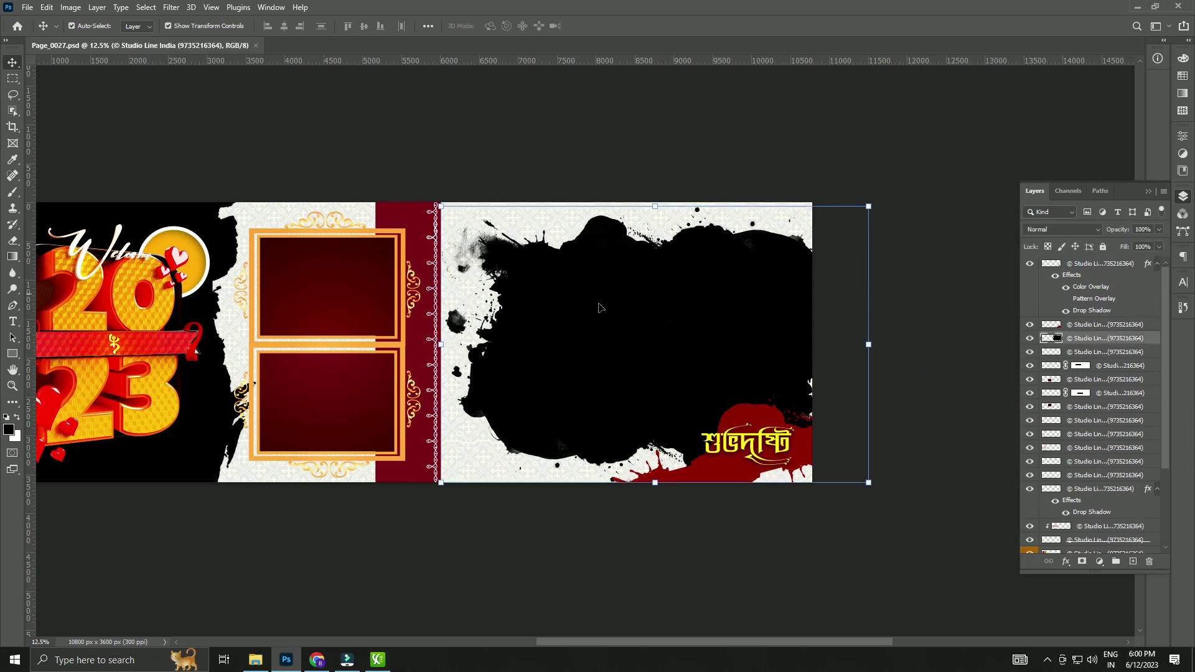
pyautogui.click(661, 334)
pyautogui.keyDown('ctrl'); pyautogui.click(641, 315); pyautogui.keyUp('ctrl')
pyautogui.hotkey('ctrl', 'v')
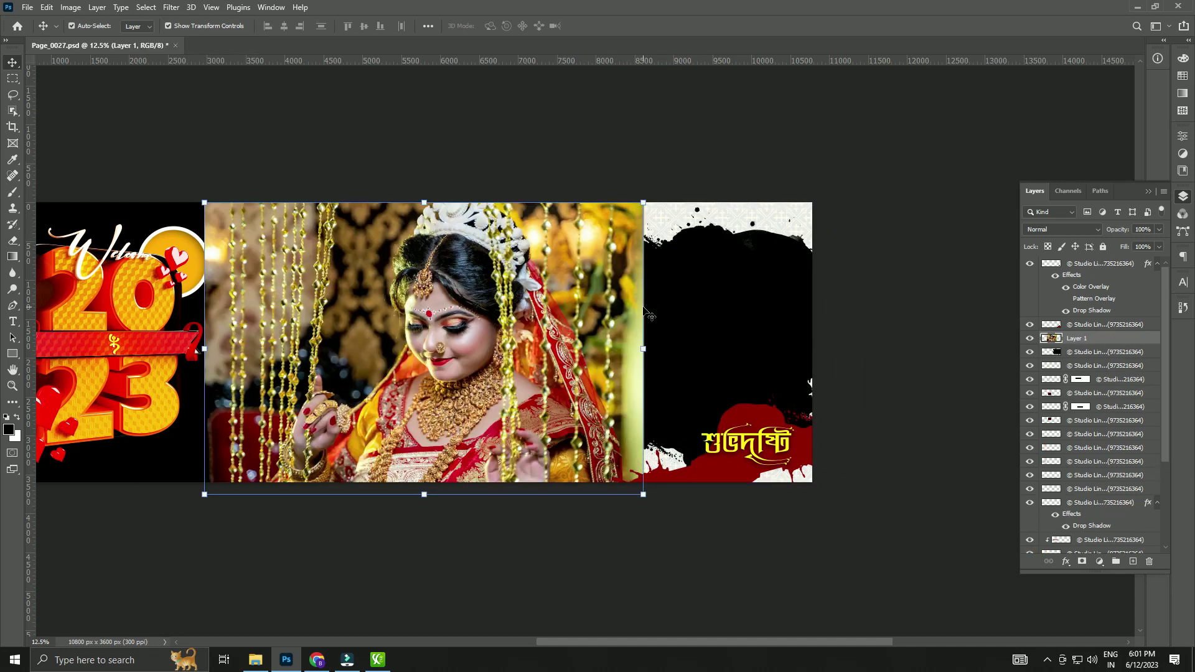
pyautogui.moveTo(570, 331); pyautogui.dragTo(769, 320)
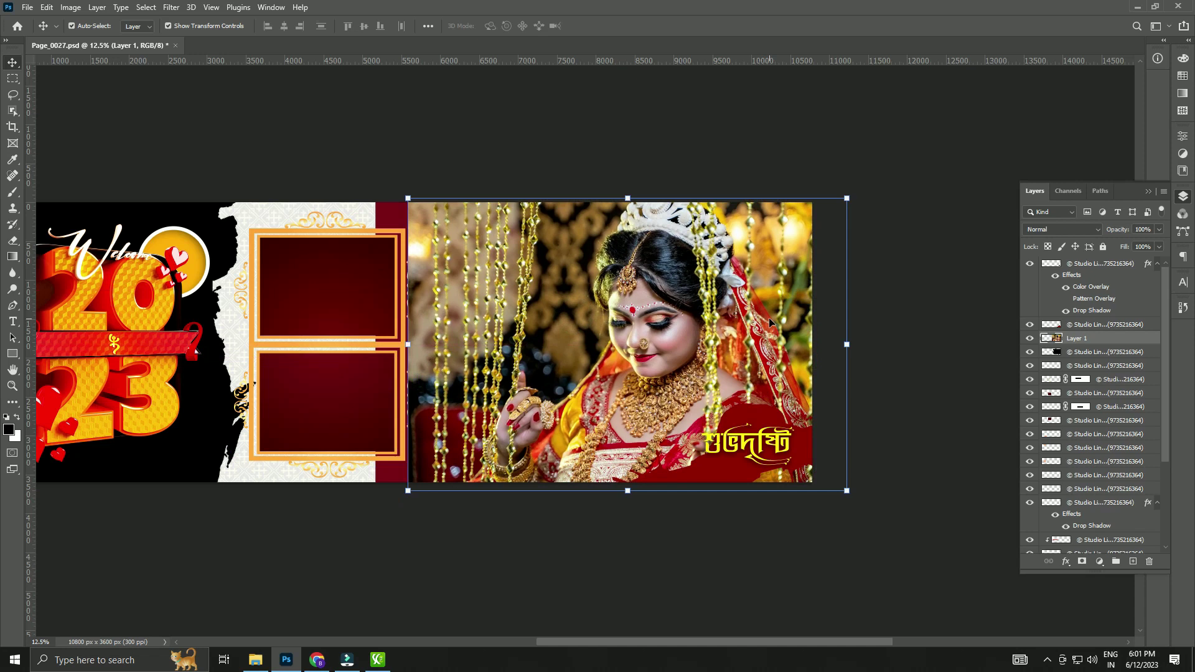
# - Clip the bride photo to the black splash placeholder with a clipping mask
pyautogui.press('ctrl')
pyautogui.hotkey('ctrl', 'alt', 'g')
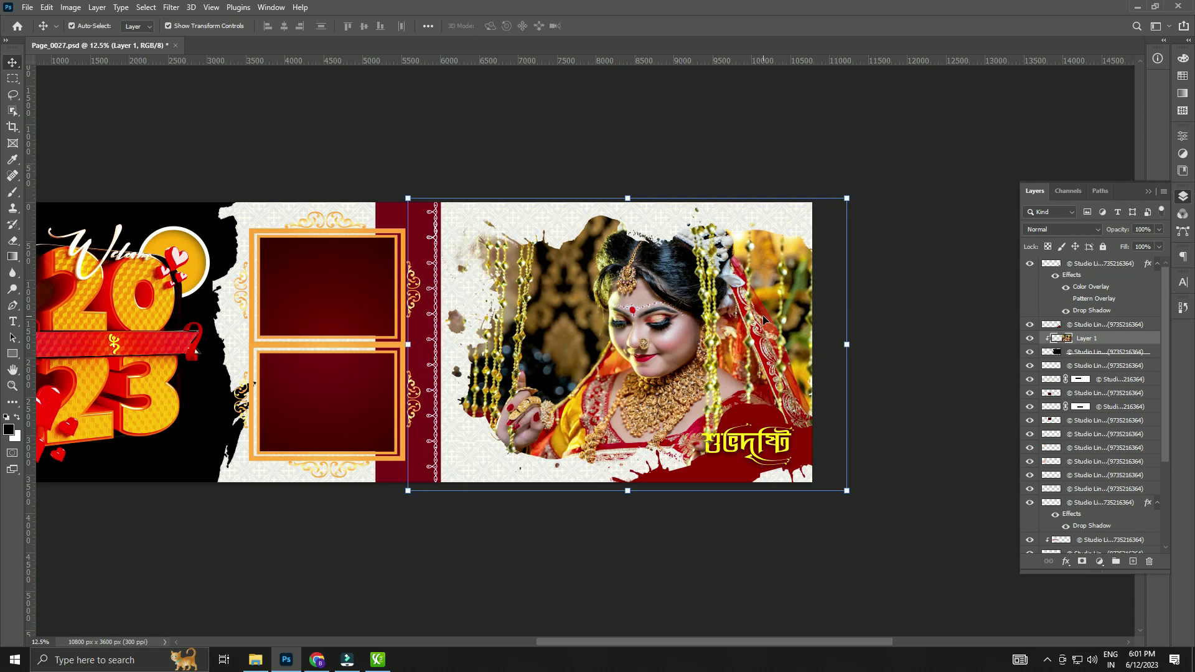
pyautogui.moveTo(619, 322); pyautogui.dragTo(751, 311)
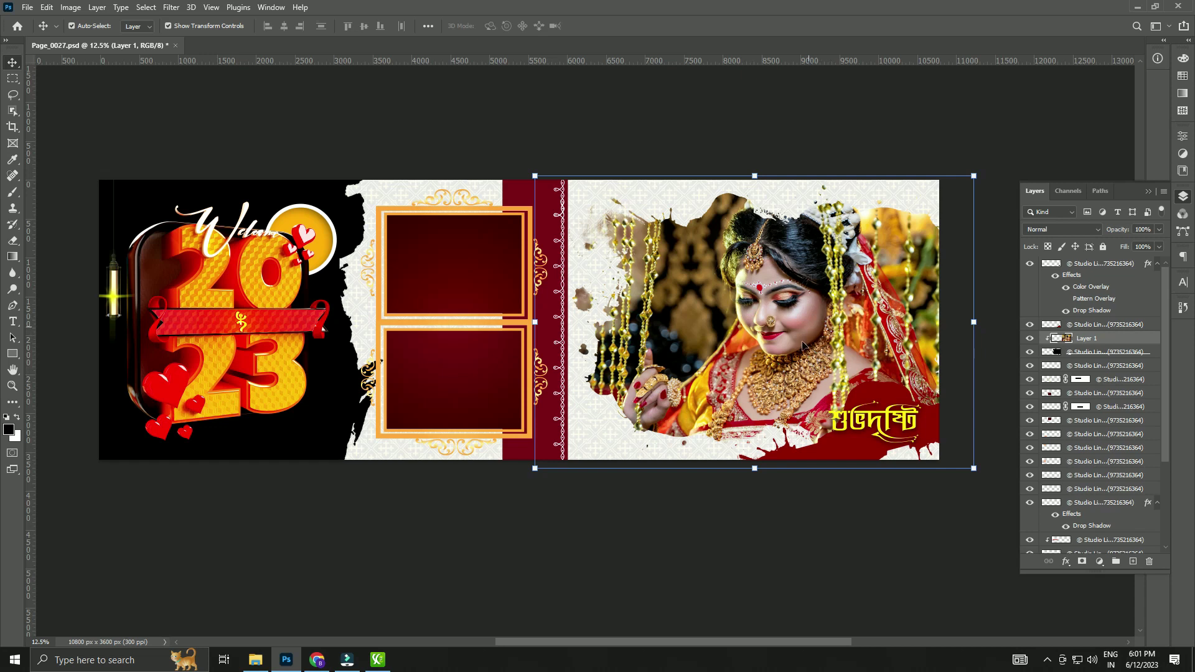
# - Restore Smart Cut Pro, collapse the Layers panel and move the Smart Cut Pro window clear of the page
pyautogui.click(377, 659)
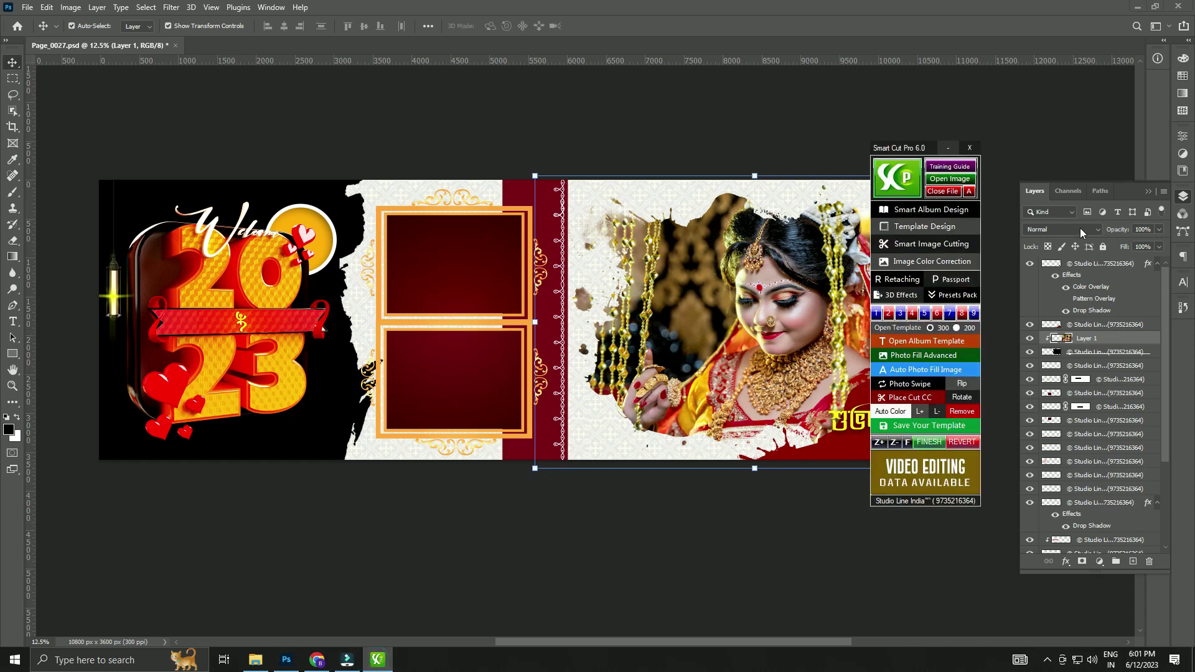
pyautogui.click(1148, 192)
pyautogui.moveTo(878, 149); pyautogui.dragTo(1016, 151)
pyautogui.click(471, 397)
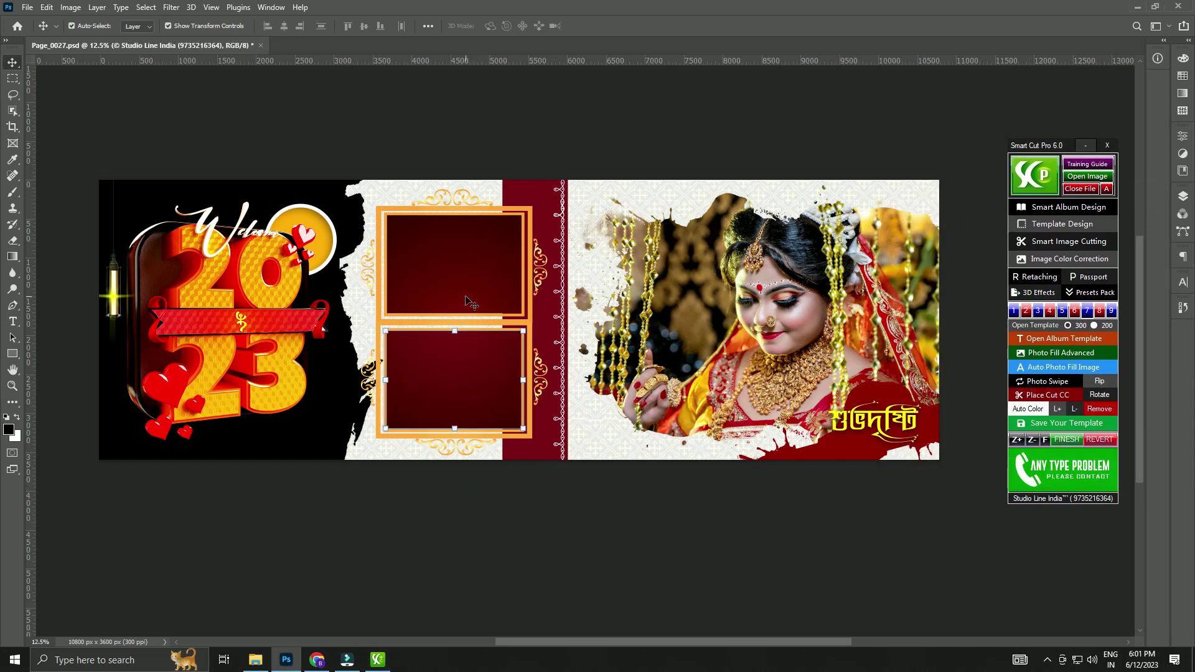
# - Delete the Welcome 2023 artwork with its ribbon, hearts and yellow circle from the black area of the page
pyautogui.click(289, 254)
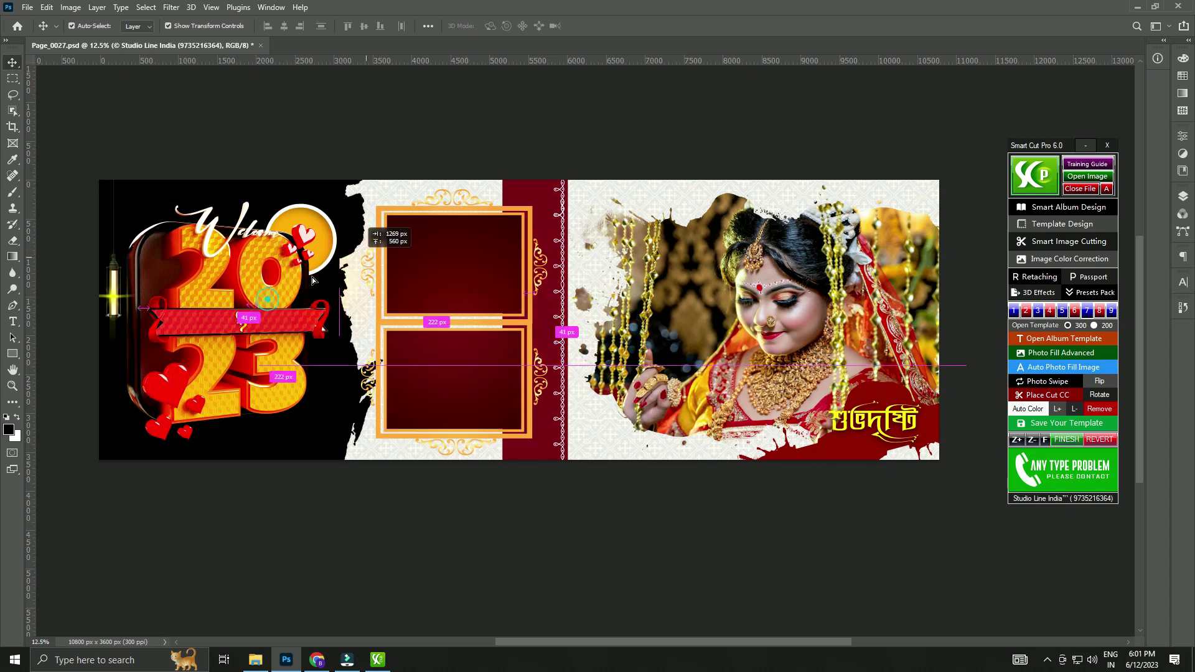
pyautogui.click(168, 155)
pyautogui.click(221, 415)
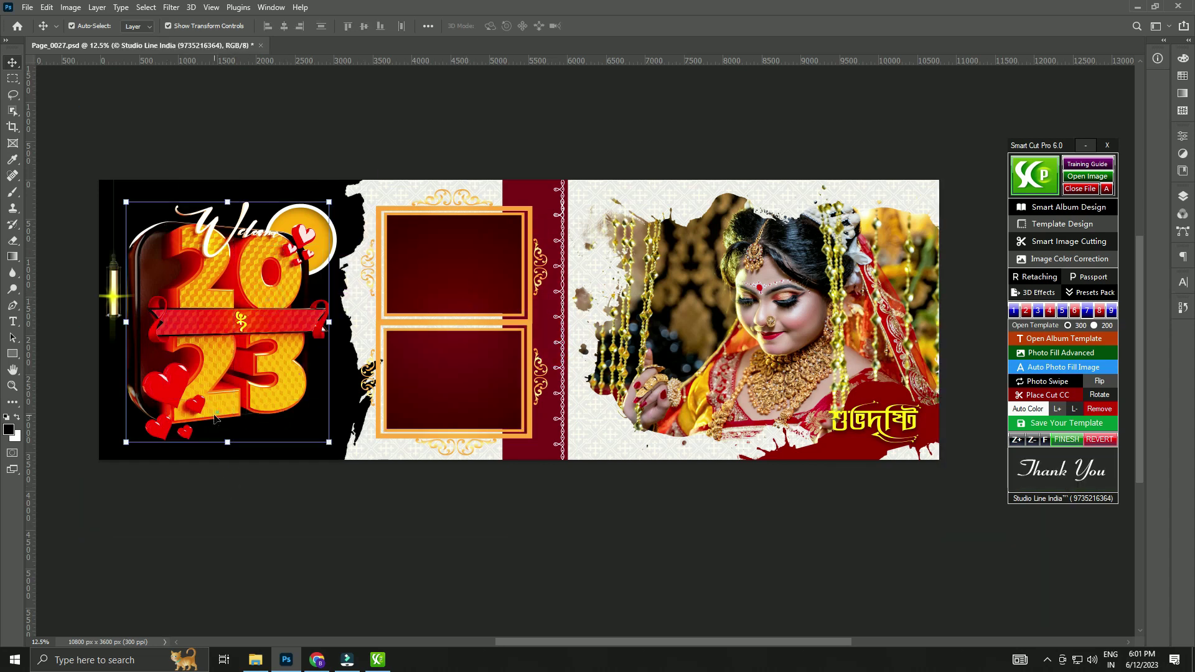
pyautogui.press('Delete')
pyautogui.click(271, 326)
pyautogui.press('Delete')
pyautogui.press('Delete')
pyautogui.press('Delete')
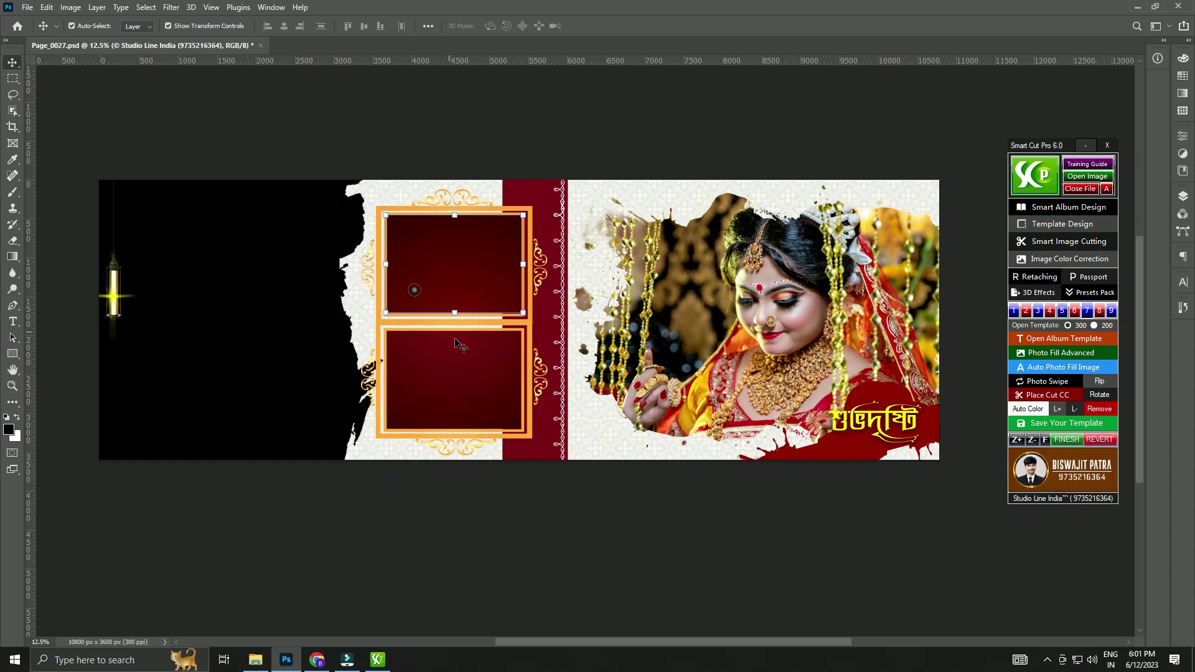
pyautogui.click(453, 394)
pyautogui.moveTo(453, 393); pyautogui.dragTo(191, 385)
pyautogui.hotkey('ctrl', 'z')
# - Duplicate the two stacked photo frames, with their ornaments and red placeholders, onto the black area of the page
pyautogui.click(449, 213)
pyautogui.click(448, 200)
pyautogui.moveTo(448, 200)
pyautogui.mouseDown()
pyautogui.moveTo(458, 209)
pyautogui.moveTo(442, 203)
pyautogui.mouseUp()
pyautogui.hotkey('ctrl', '+')
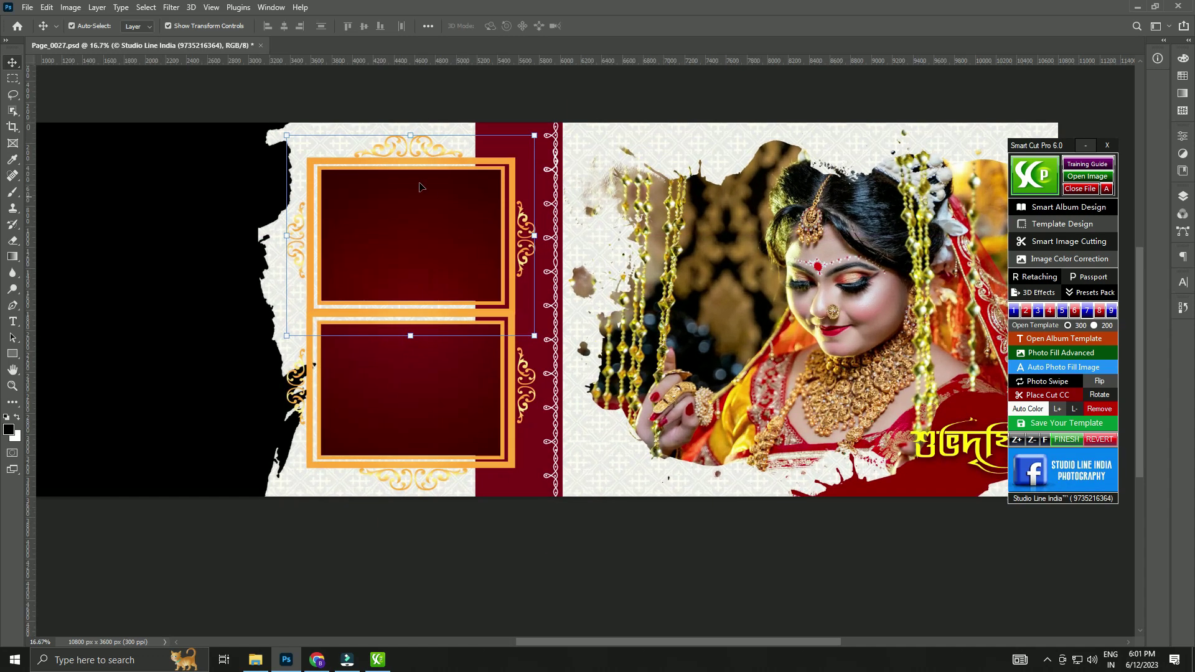
pyautogui.keyDown('ctrl'); pyautogui.click(415, 274); pyautogui.keyUp('ctrl')
pyautogui.keyDown('ctrl'); pyautogui.click(417, 385); pyautogui.keyUp('ctrl')
pyautogui.rightClick(307, 345)
pyautogui.click(314, 348)
pyautogui.hotkey('ctrl', '-')
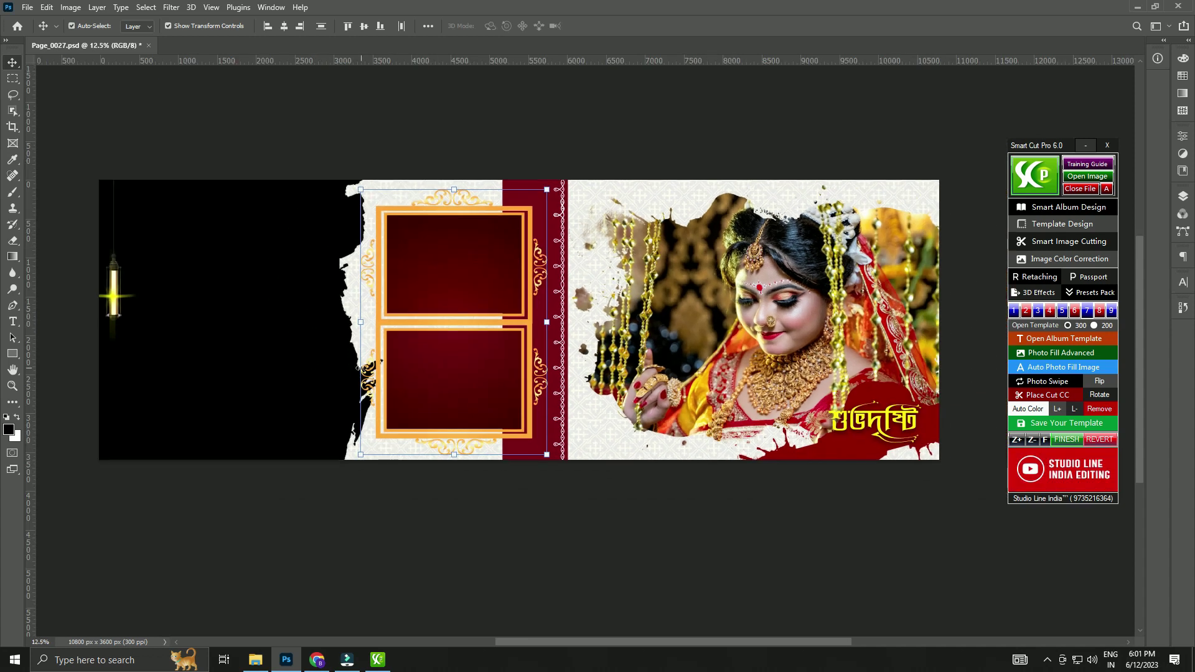
pyautogui.moveTo(376, 367); pyautogui.dragTo(190, 368)
pyautogui.moveTo(199, 117); pyautogui.dragTo(485, 401)
pyautogui.click(485, 523)
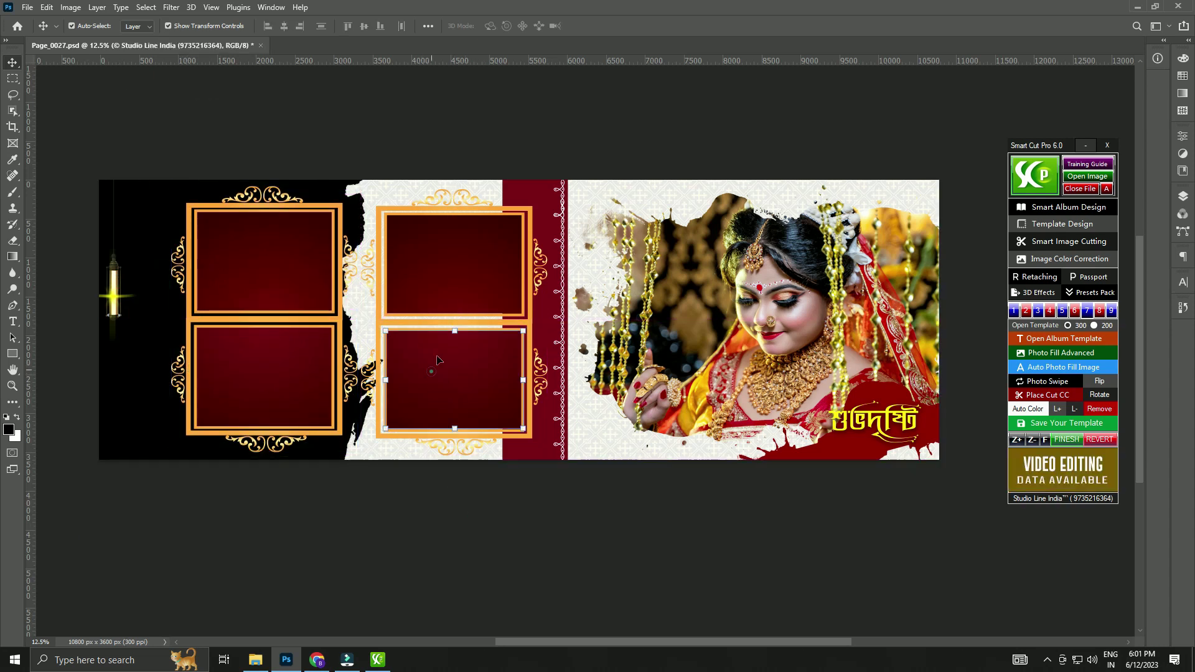
# - Fill the four red placeholders with Demo (19), Demo (23), Demo (25) and Demo (26) from the USED folder using Photo Fill Advanced
pyautogui.click(260, 381)
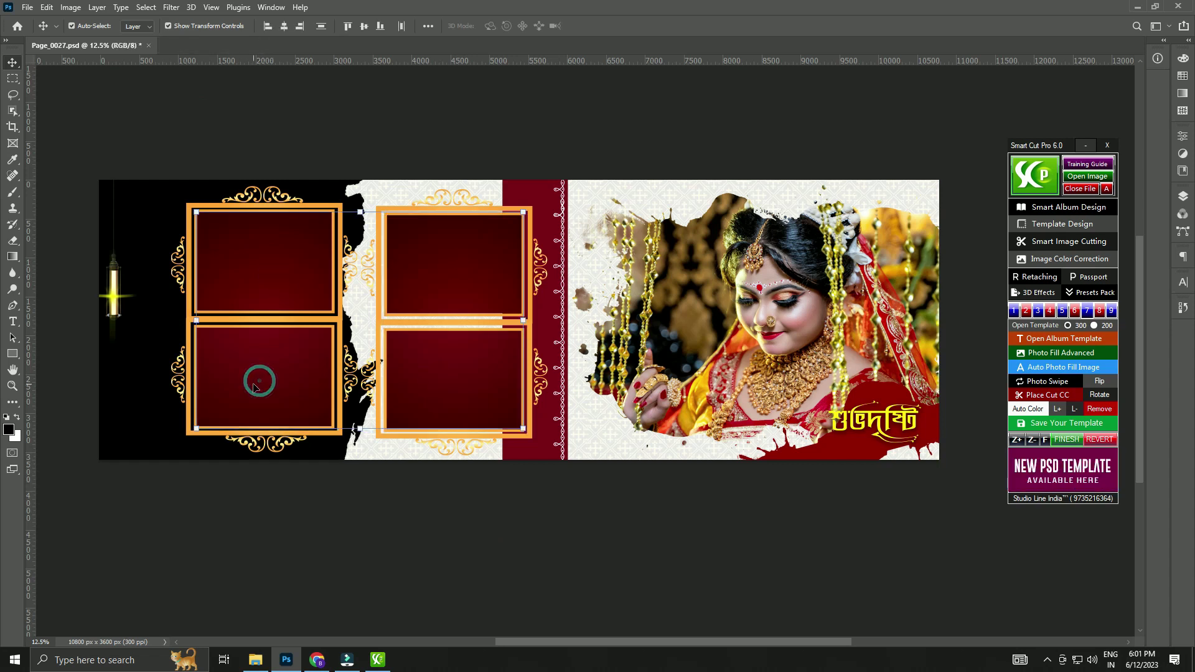
pyautogui.click(448, 363)
pyautogui.click(472, 272)
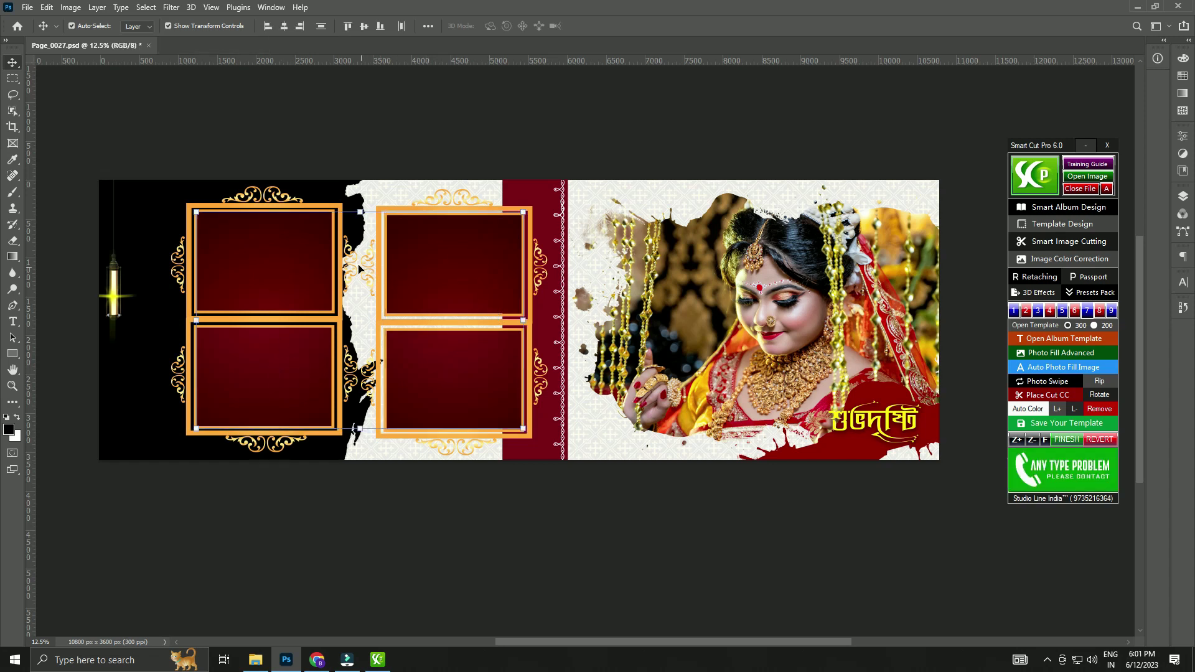
pyautogui.click(1050, 355)
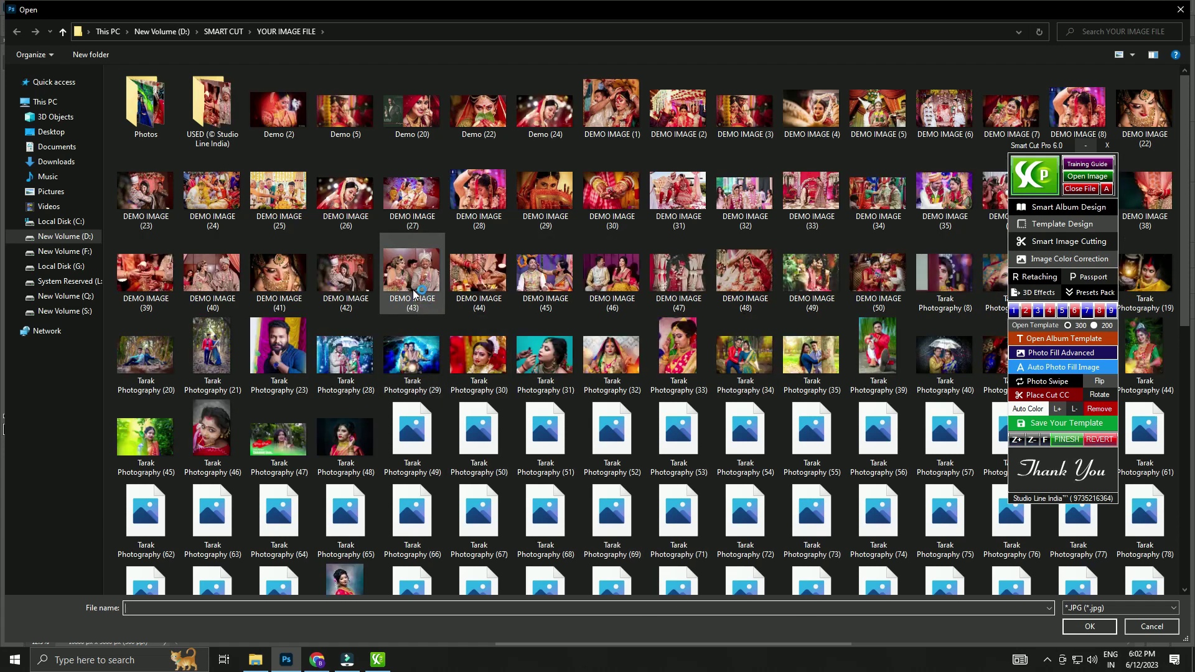
pyautogui.scroll(-3, 417, 305)
pyautogui.scroll(-3, 547, 402)
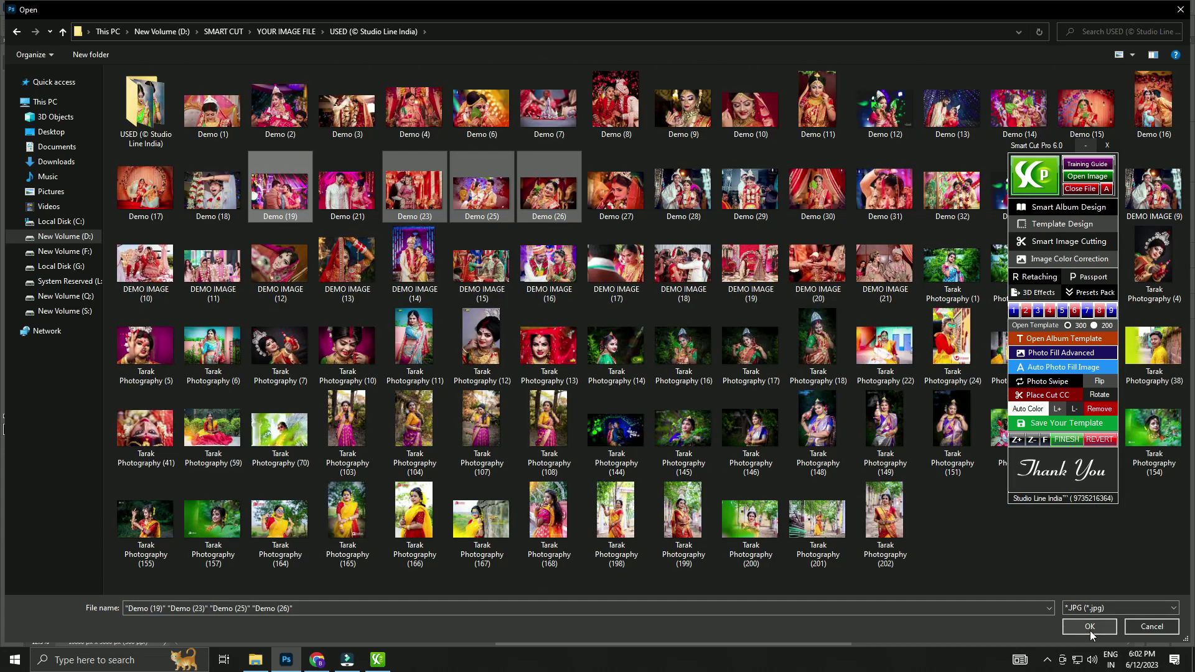
pyautogui.click(1088, 626)
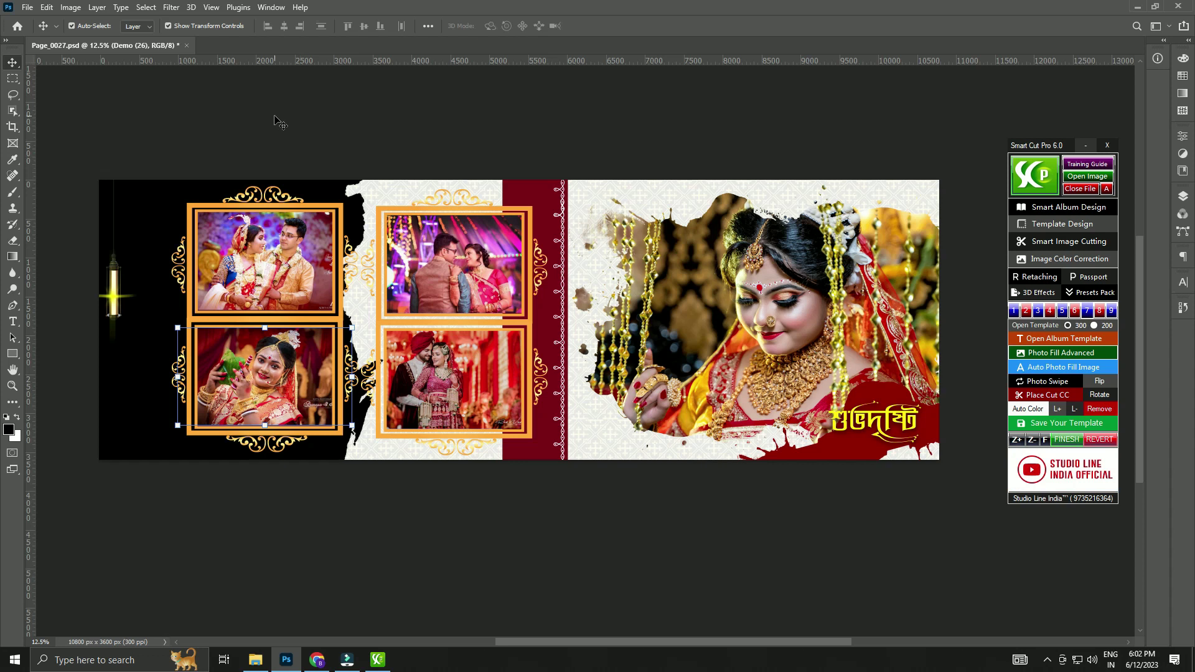
# - Look through Smart Cut Pro's color correction, image cutting, 3D effects and presets tools, and minimize its window to view the whole page
pyautogui.click(271, 258)
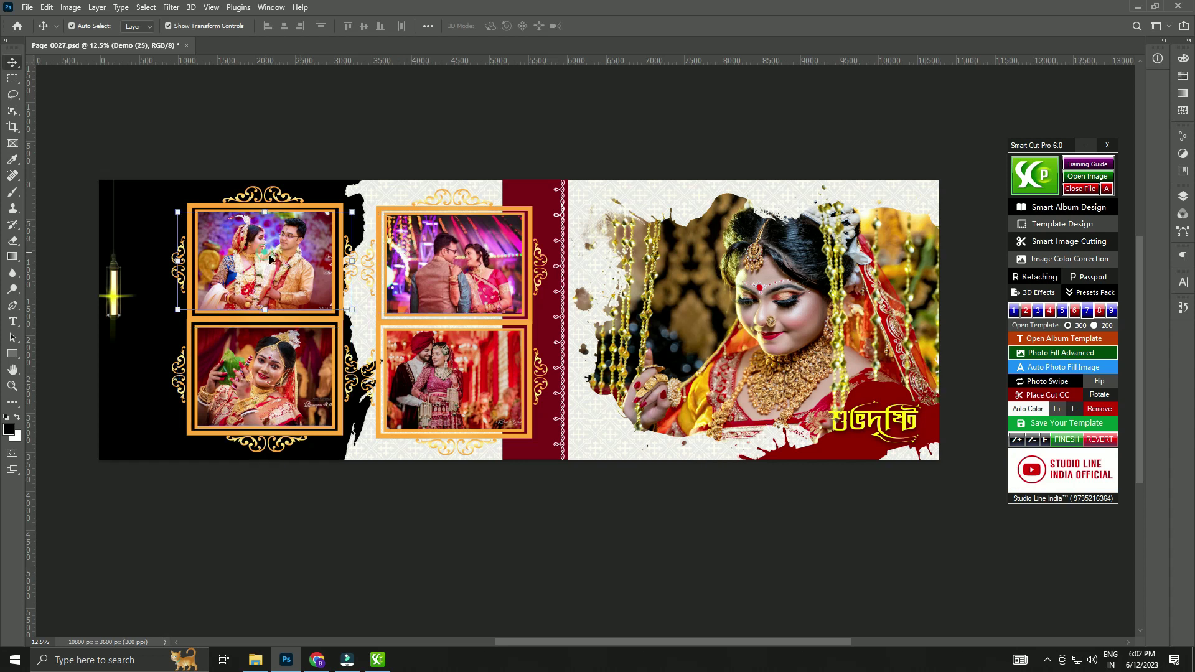
pyautogui.click(1066, 243)
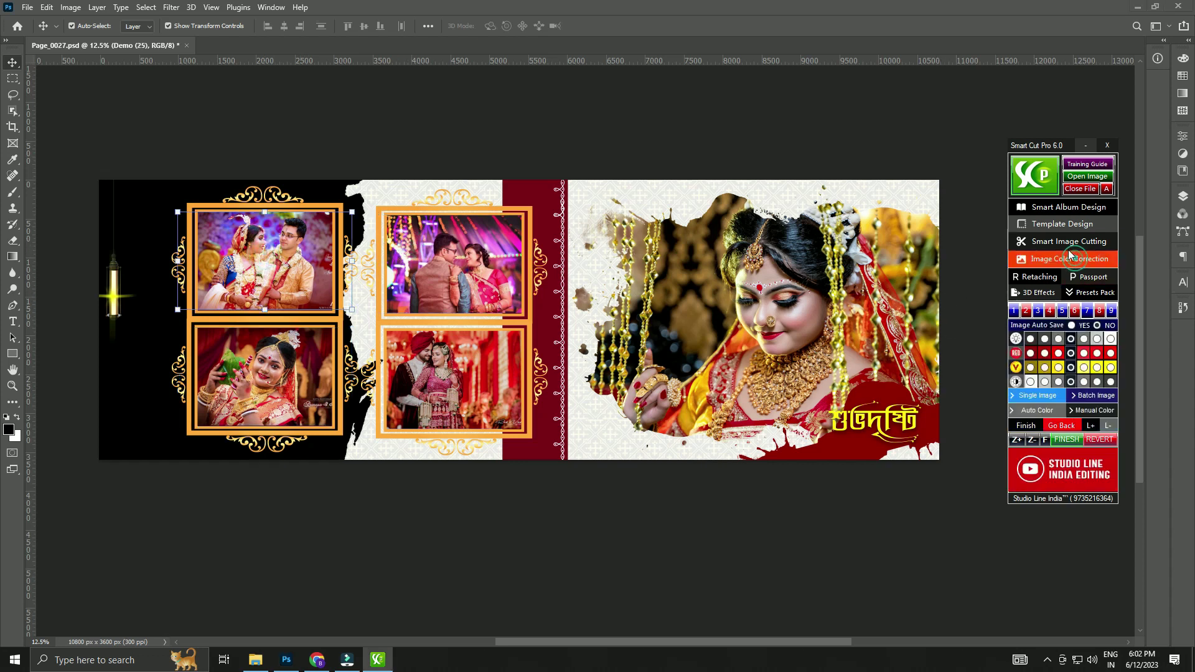
pyautogui.click(1066, 243)
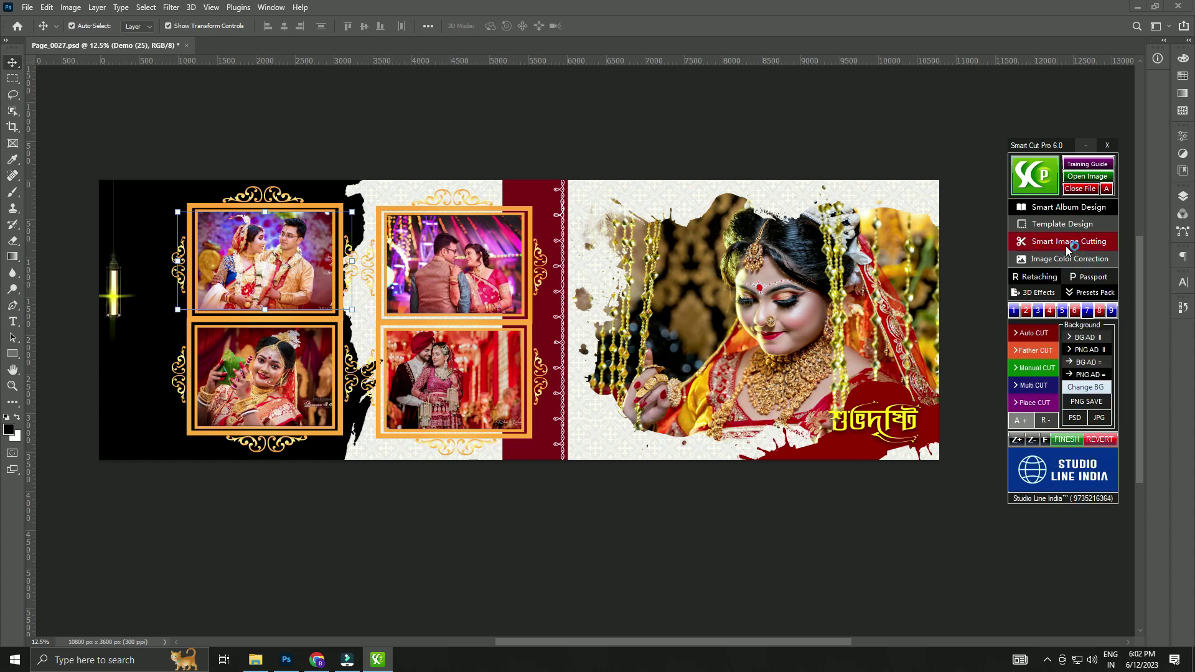
pyautogui.click(1030, 293)
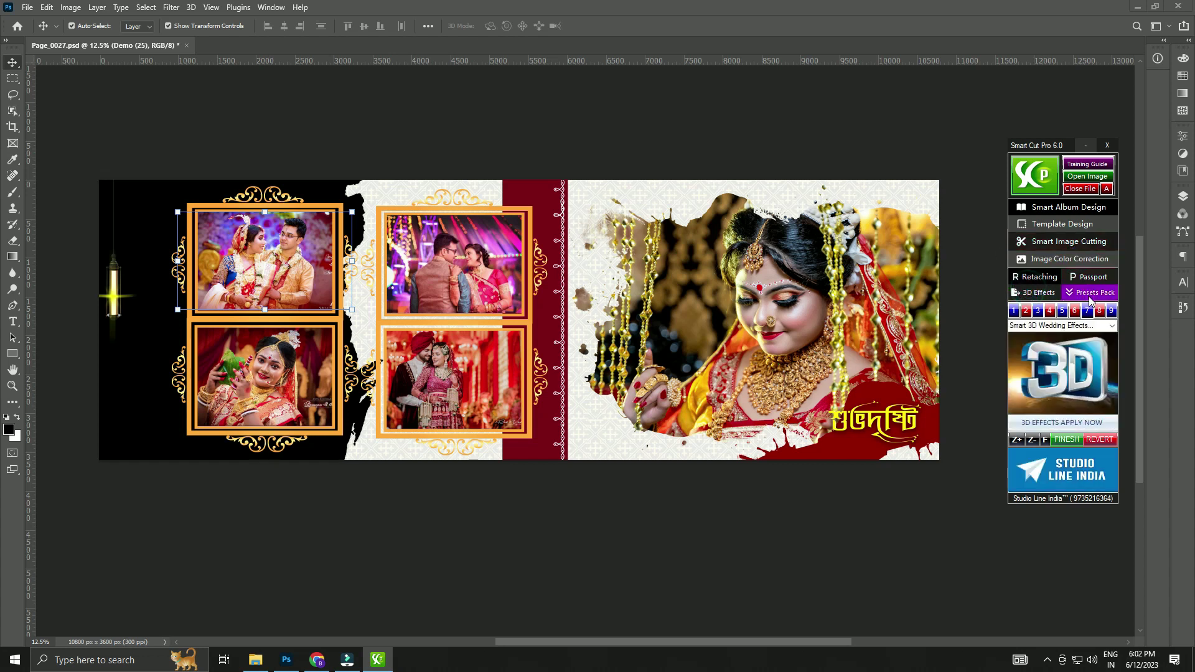
pyautogui.scroll(-4, 1034, 327)
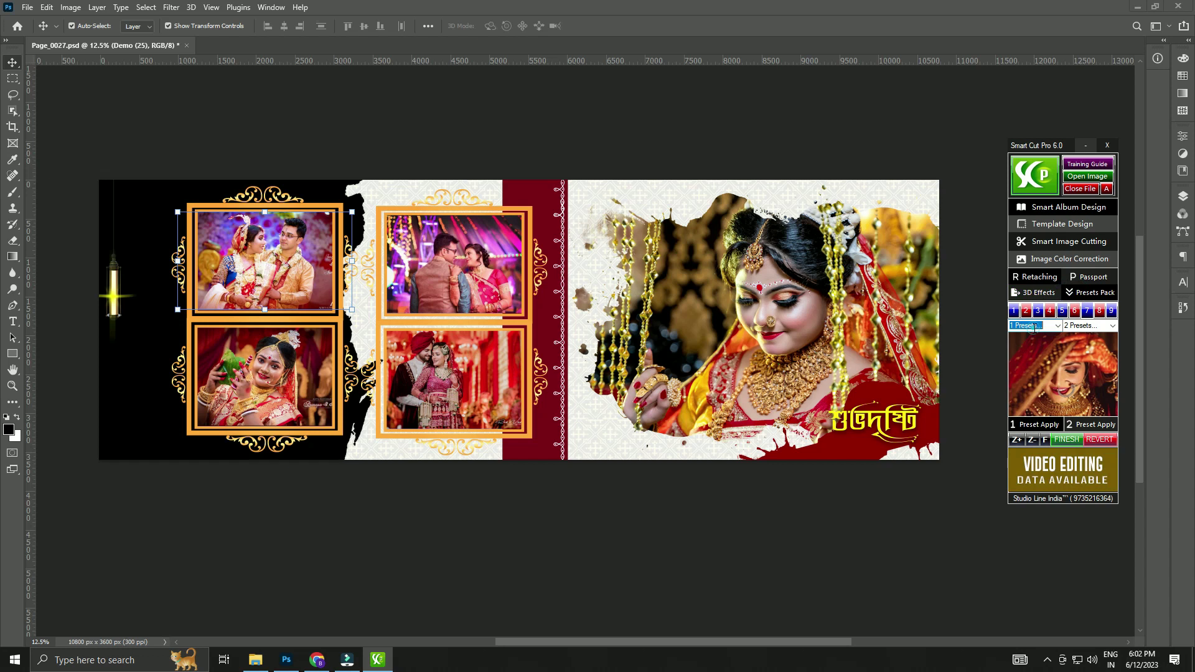
pyautogui.scroll(2, 1034, 329)
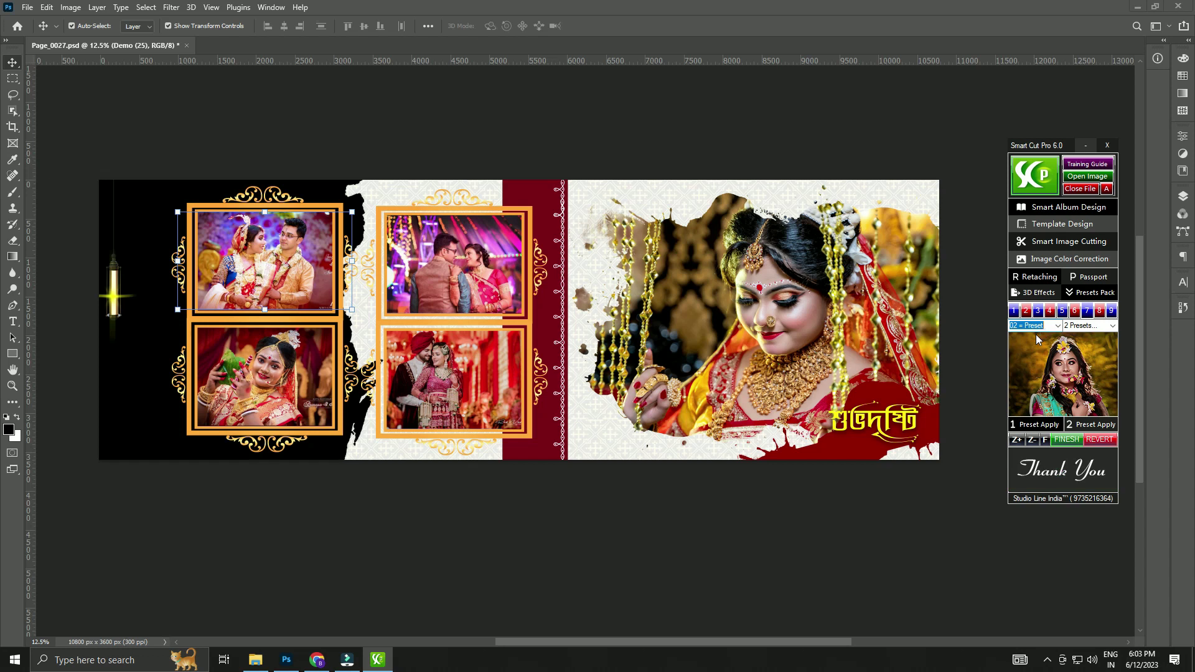
pyautogui.click(1087, 147)
pyautogui.moveTo(165, 181); pyautogui.dragTo(1028, 515)
pyautogui.click(1036, 514)
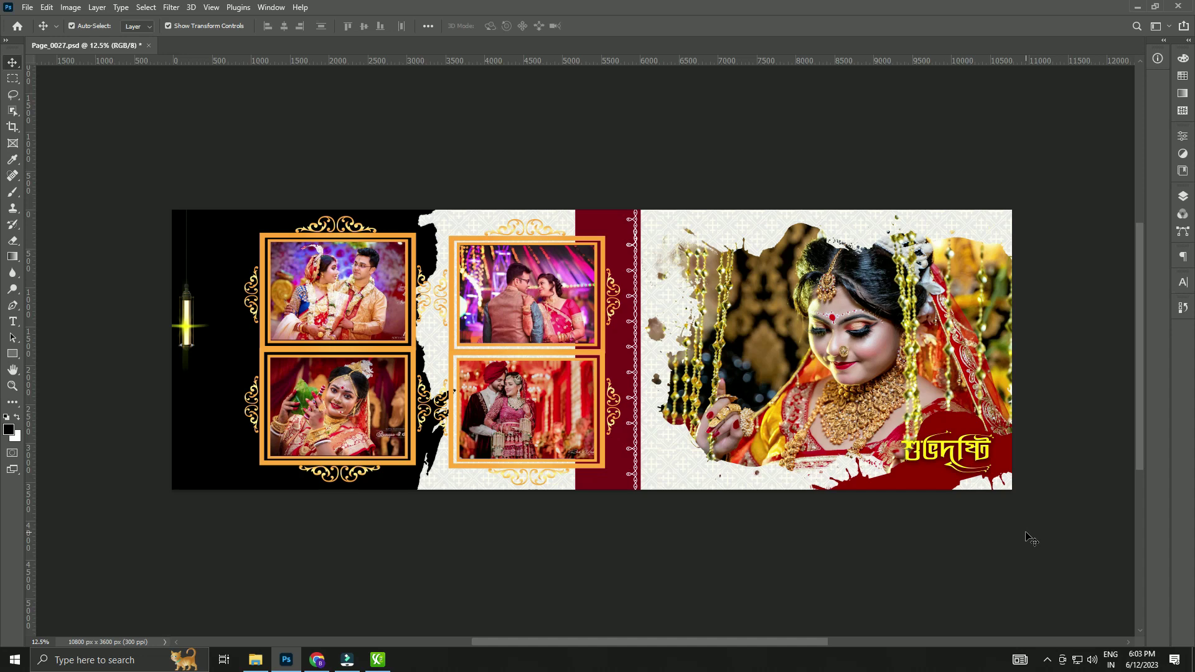
# - Switch to Chrome and look through the template previews on the Bengali PSD File Code No - SLBA1014 page
pyautogui.click(317, 660)
pyautogui.click(369, 10)
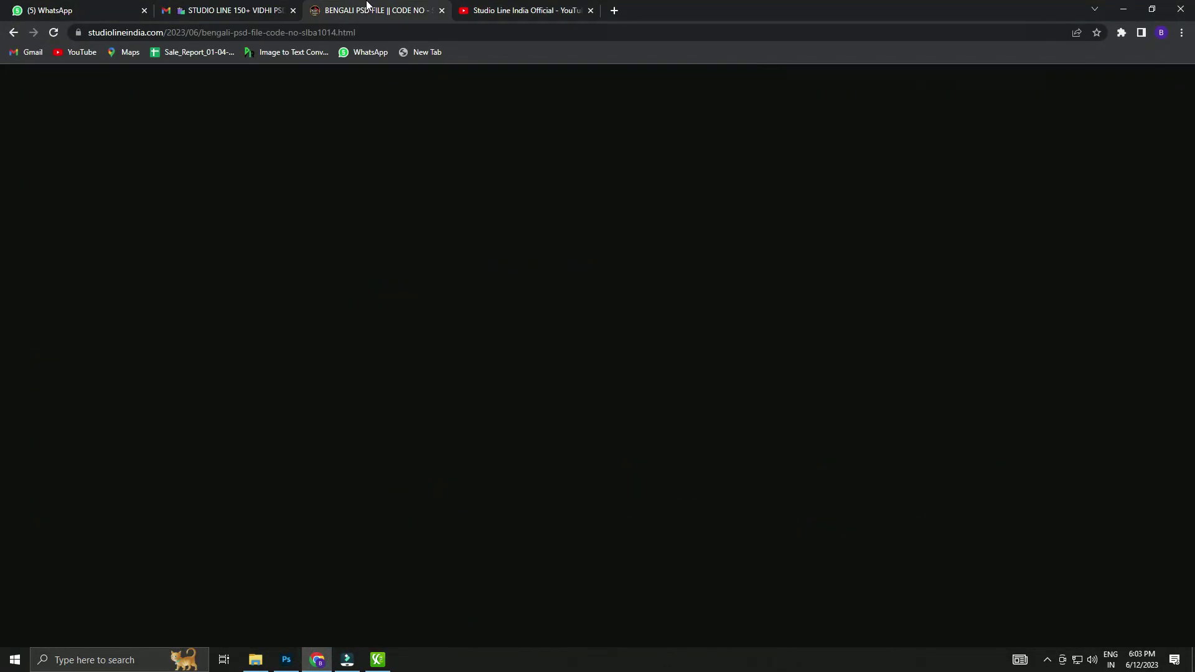
pyautogui.scroll(4, 608, 288)
pyautogui.scroll(-2, 608, 288)
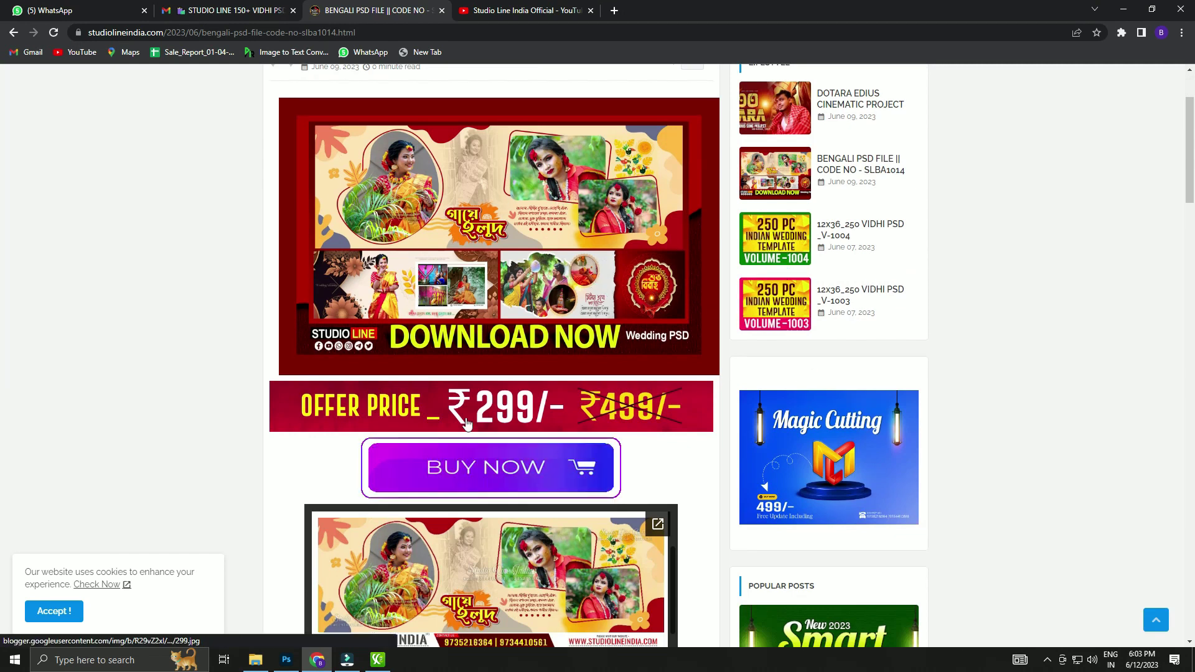
pyautogui.scroll(-2, 873, 403)
pyautogui.scroll(-3, 873, 403)
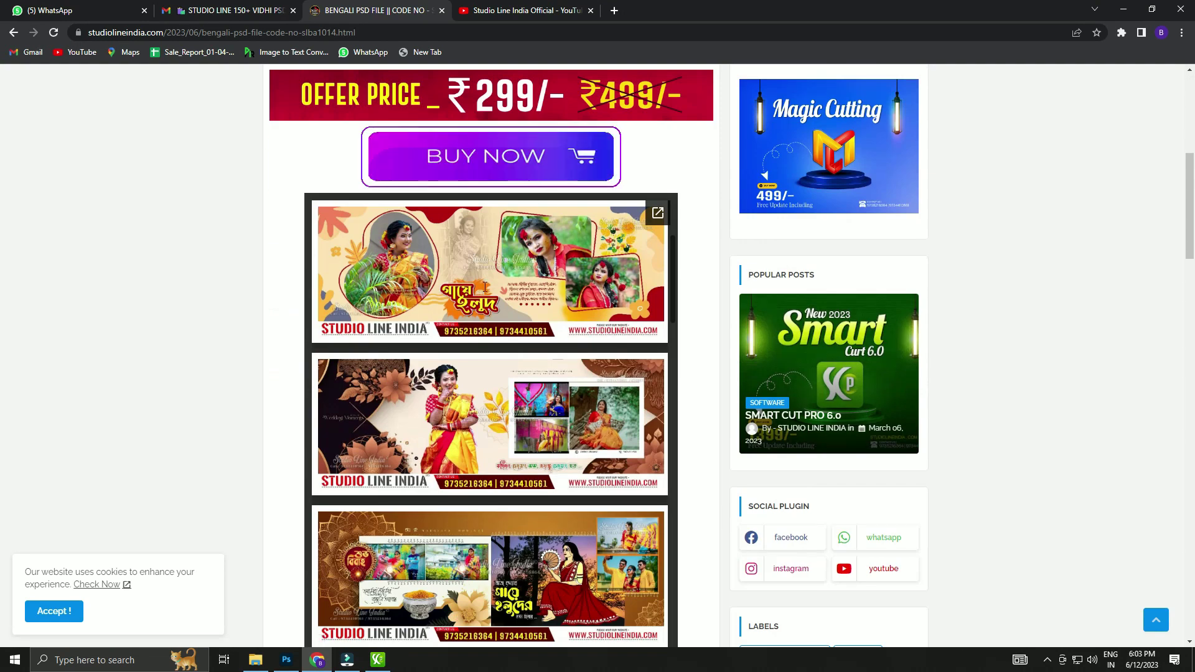
pyautogui.scroll(-3, 749, 313)
pyautogui.scroll(-7, 532, 254)
pyautogui.scroll(-5, 532, 254)
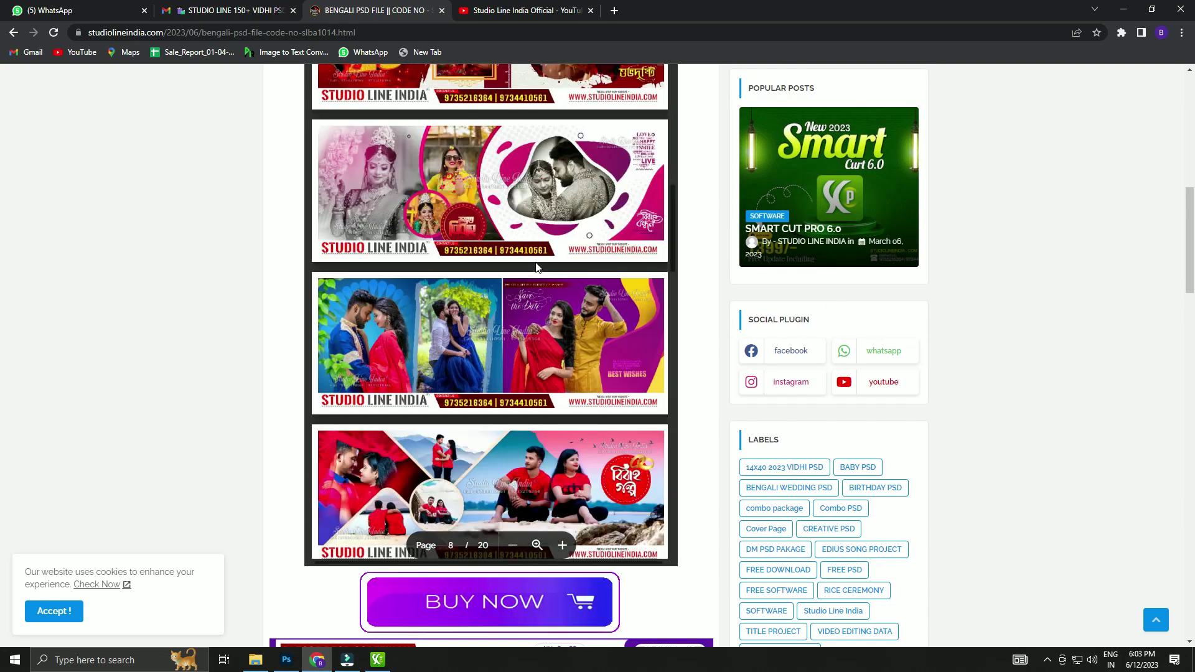
pyautogui.scroll(-2, 532, 253)
pyautogui.scroll(-5, 532, 254)
pyautogui.scroll(-1, 268, 197)
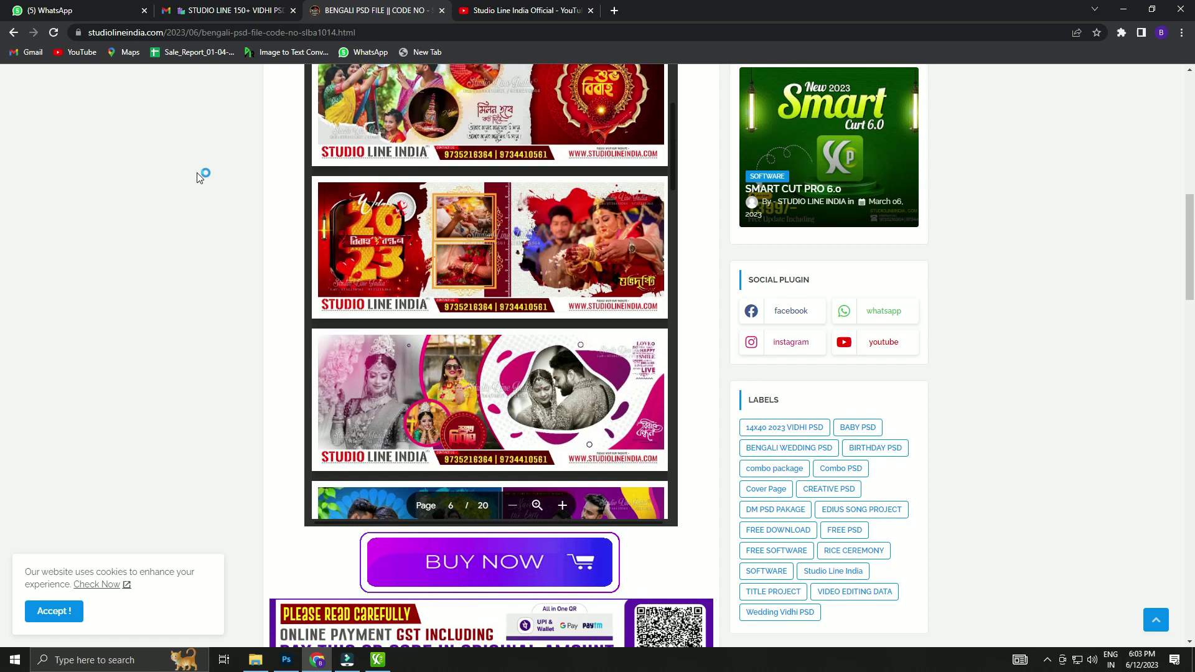
# - Open the SLBA1014 pack's purchase page, return to its preview page and minimize Chrome
pyautogui.click(461, 540)
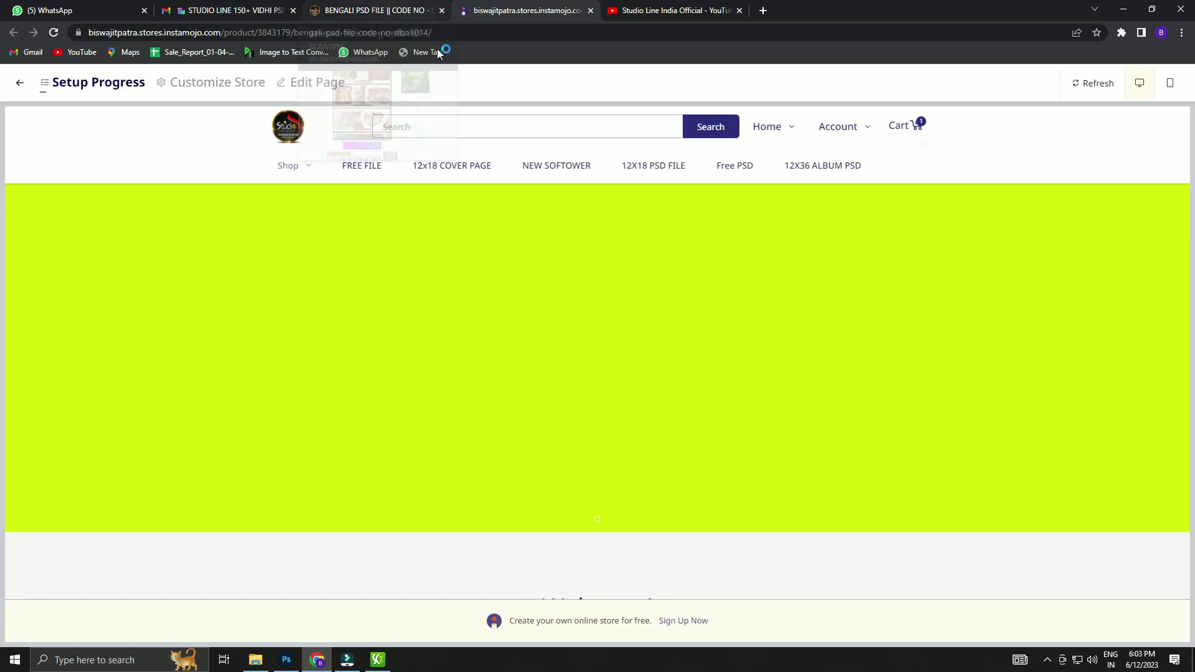
pyautogui.click(383, 6)
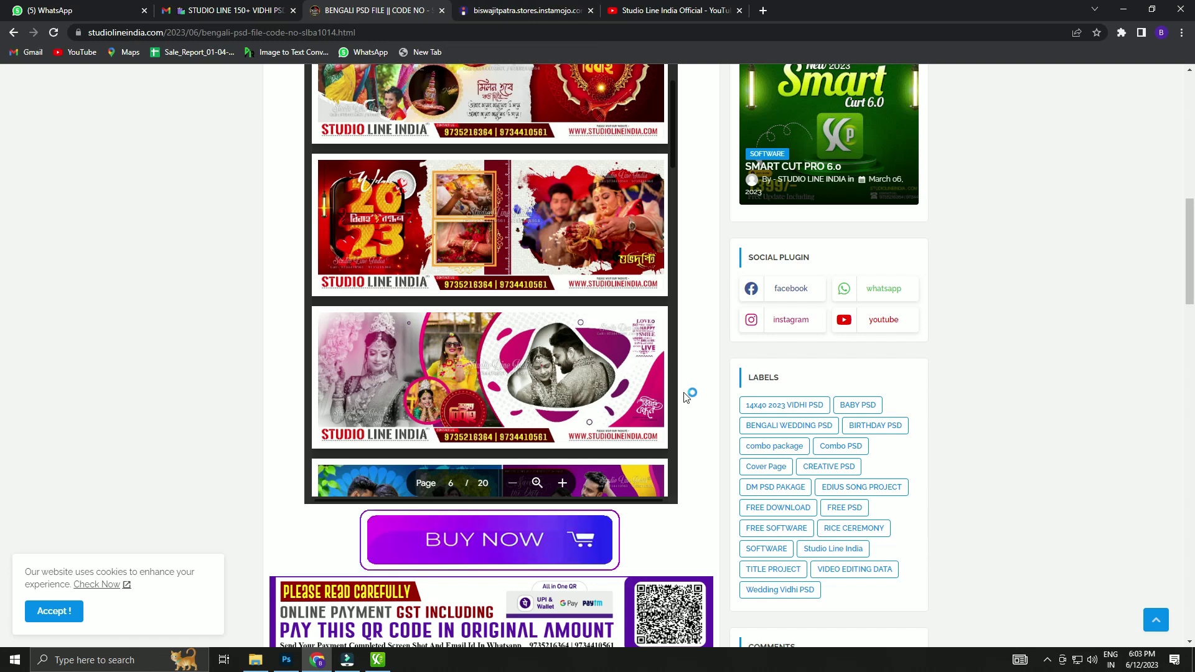
pyautogui.click(1120, 7)
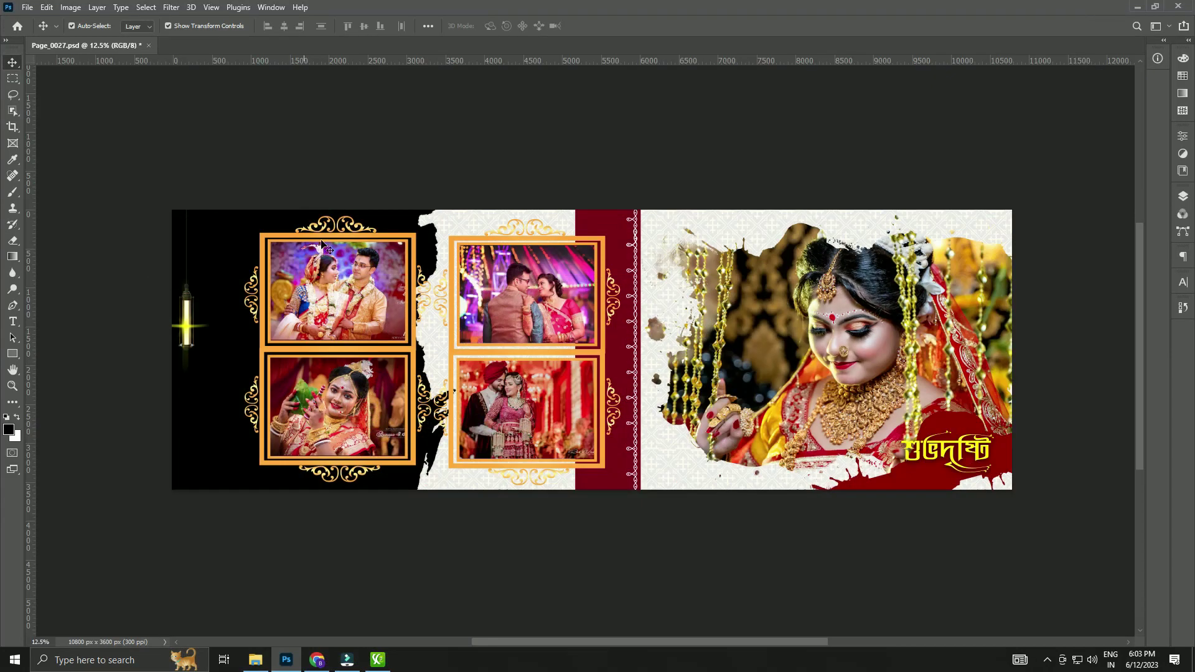
# - Switch to File Explorer and review the files in the 14 _ SLBA_1014 ( BENGALI PSD ) and ( BENGALI JPG ) folders
pyautogui.click(1120, 6)
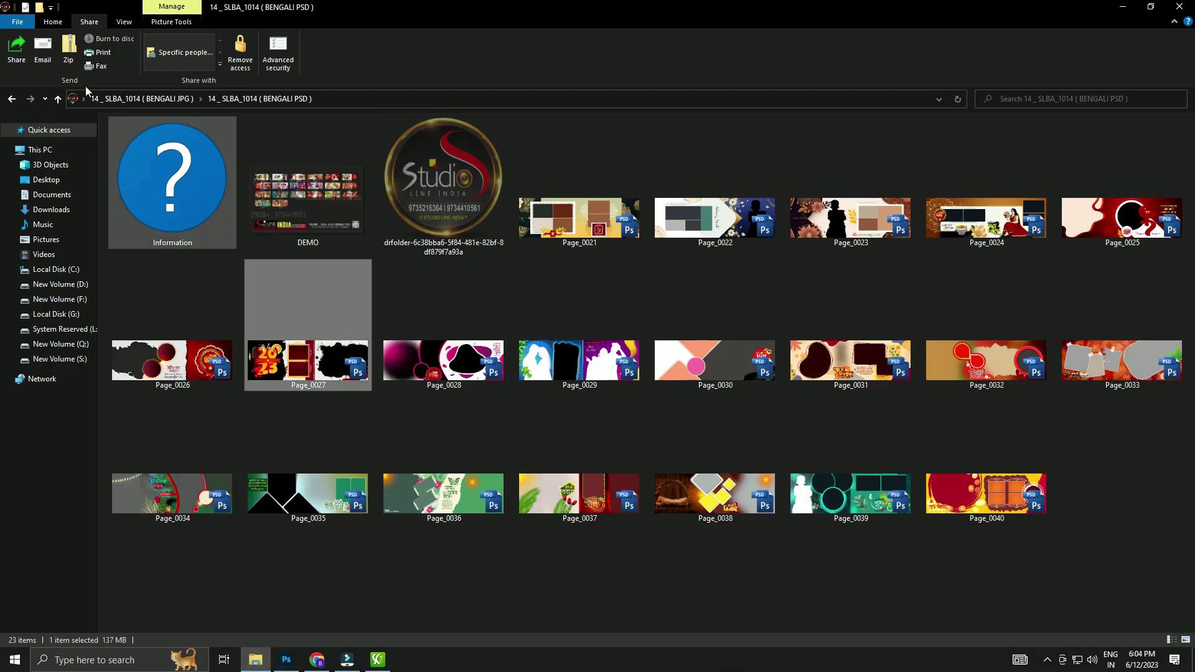
pyautogui.click(12, 99)
pyautogui.click(347, 171)
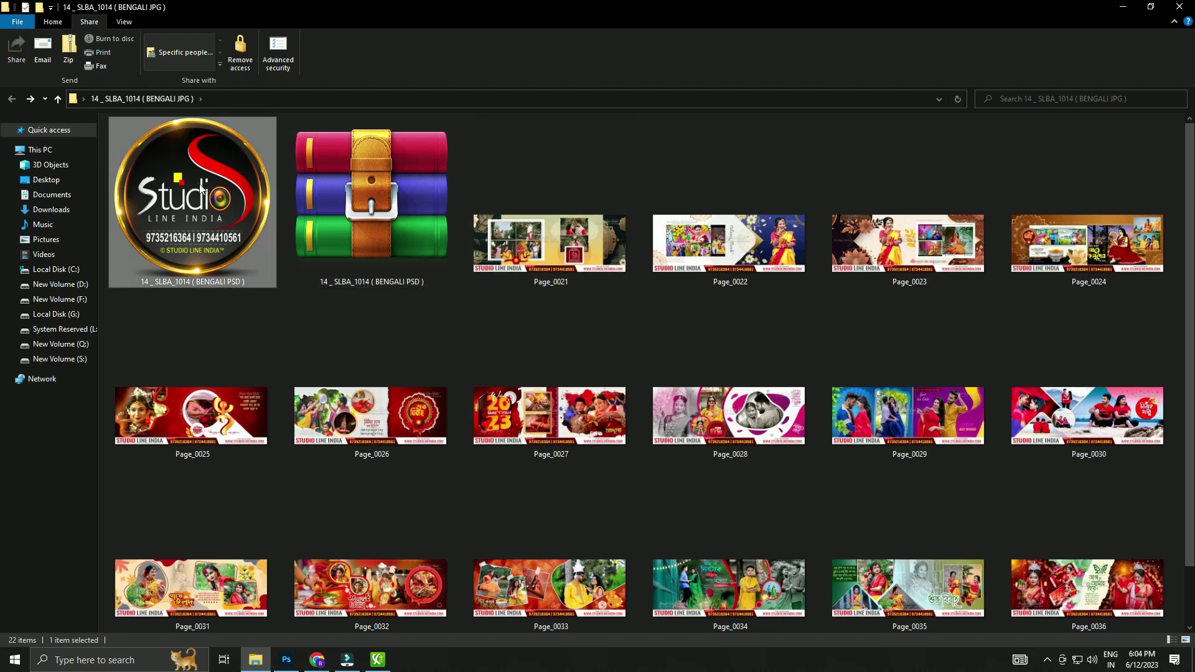
pyautogui.doubleClick(193, 206)
pyautogui.moveTo(1150, 433); pyautogui.dragTo(185, 183)
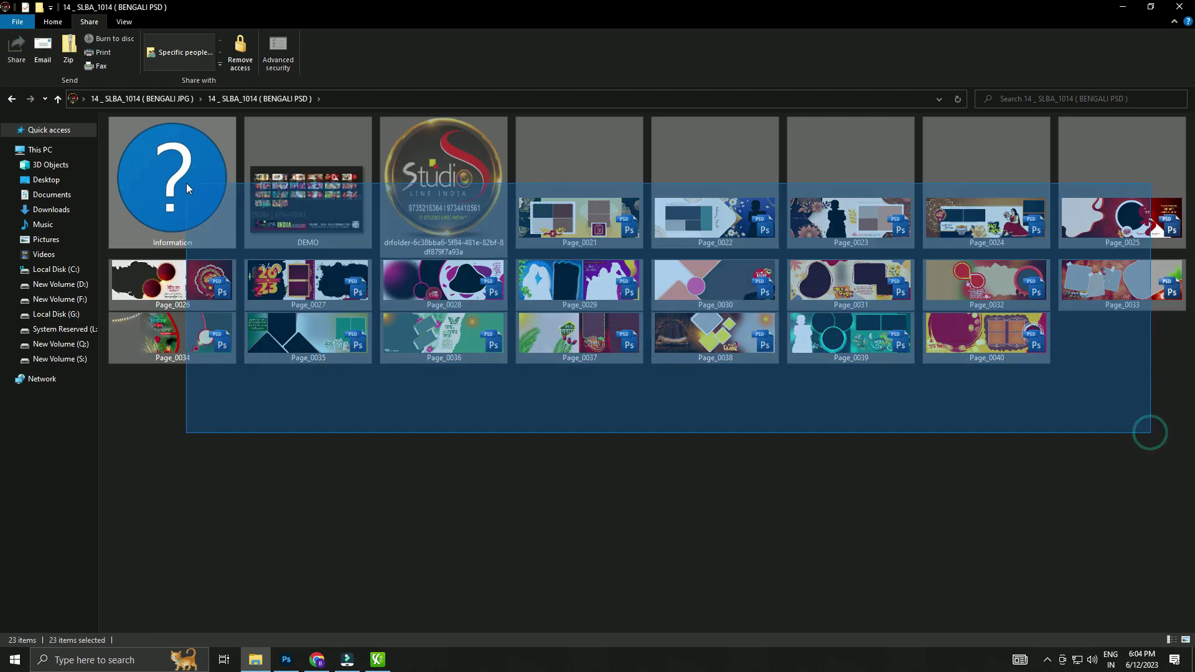
pyautogui.click(786, 518)
pyautogui.click(9, 98)
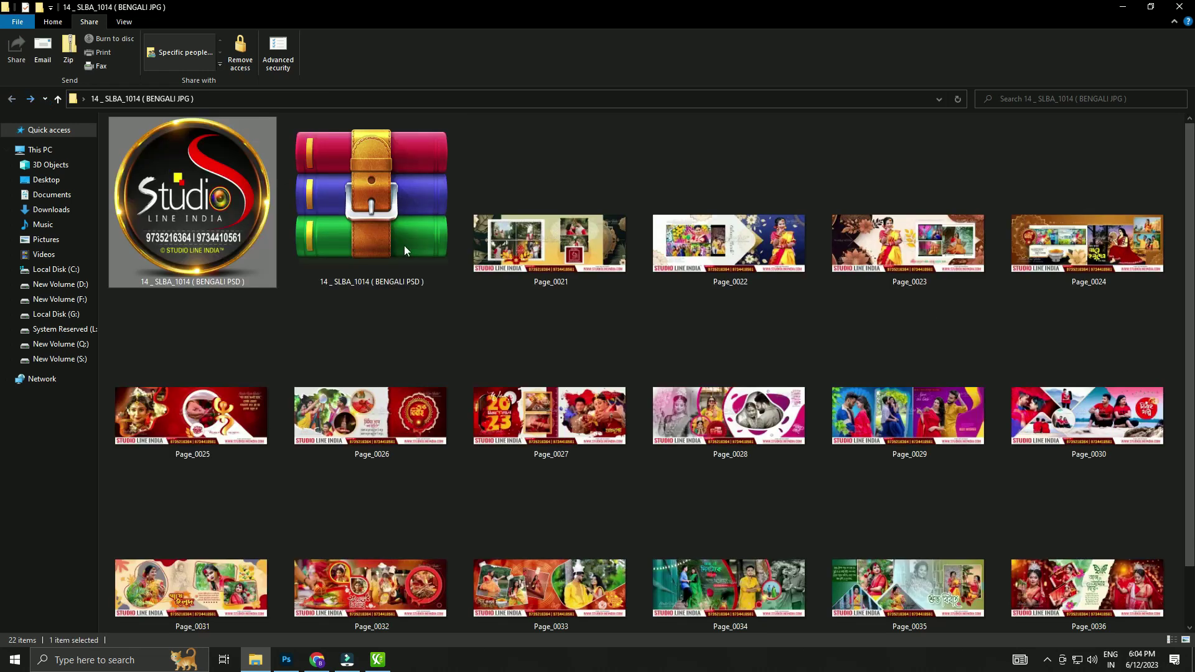